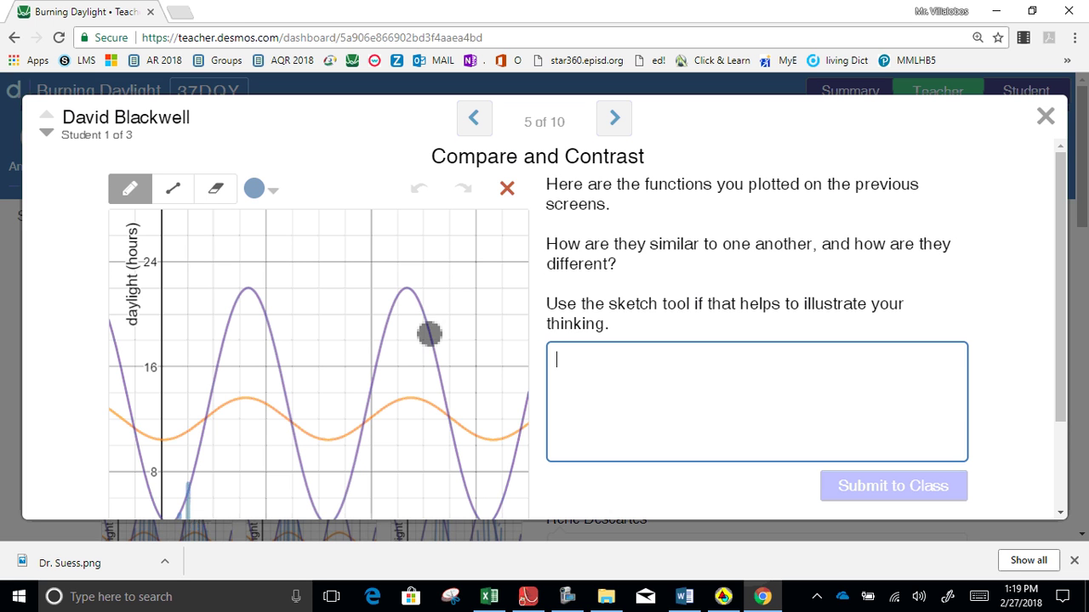
# Step: Clear the existing sketch and highlight in green both curves at their first rising crossing, plus about months 2 to 4 on the time axis
pyautogui.click(507, 189)
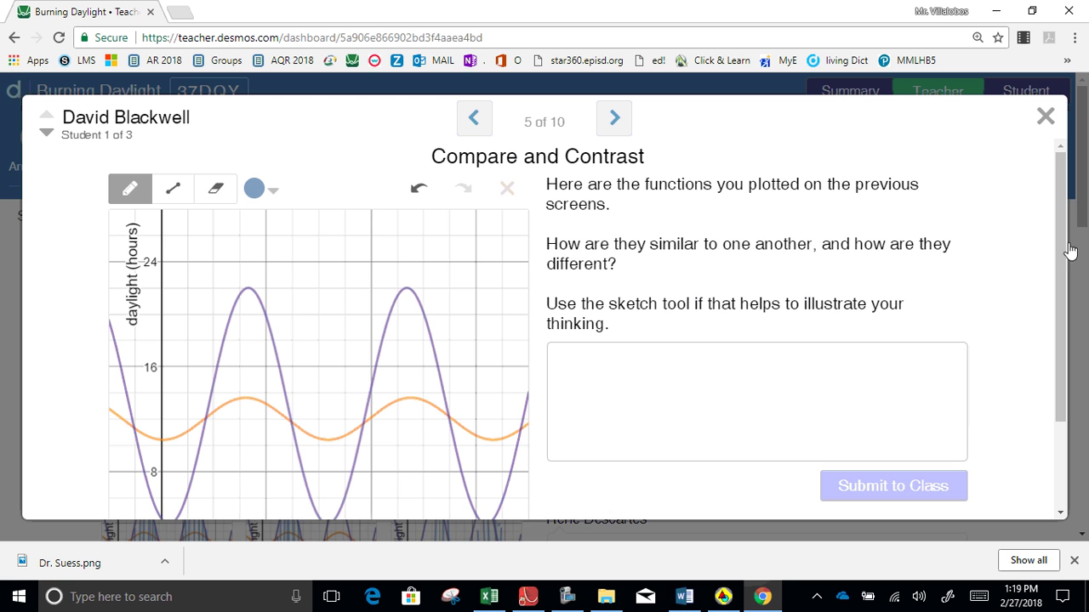
pyautogui.moveTo(1064, 251)
pyautogui.mouseDown()
pyautogui.moveTo(1071, 283)
pyautogui.moveTo(1069, 271)
pyautogui.mouseUp()
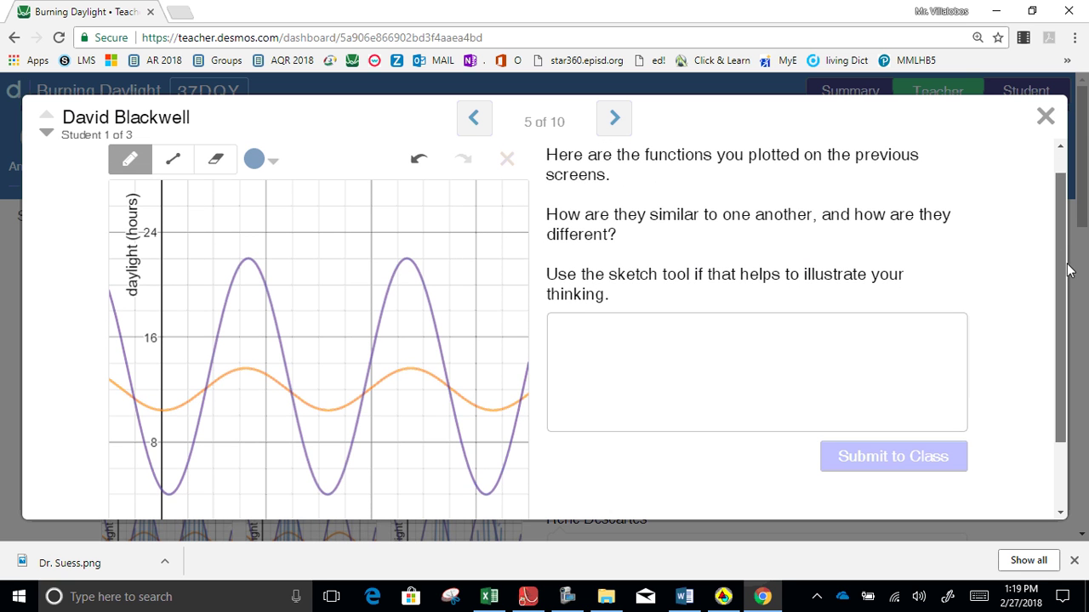
pyautogui.click(252, 162)
pyautogui.click(228, 197)
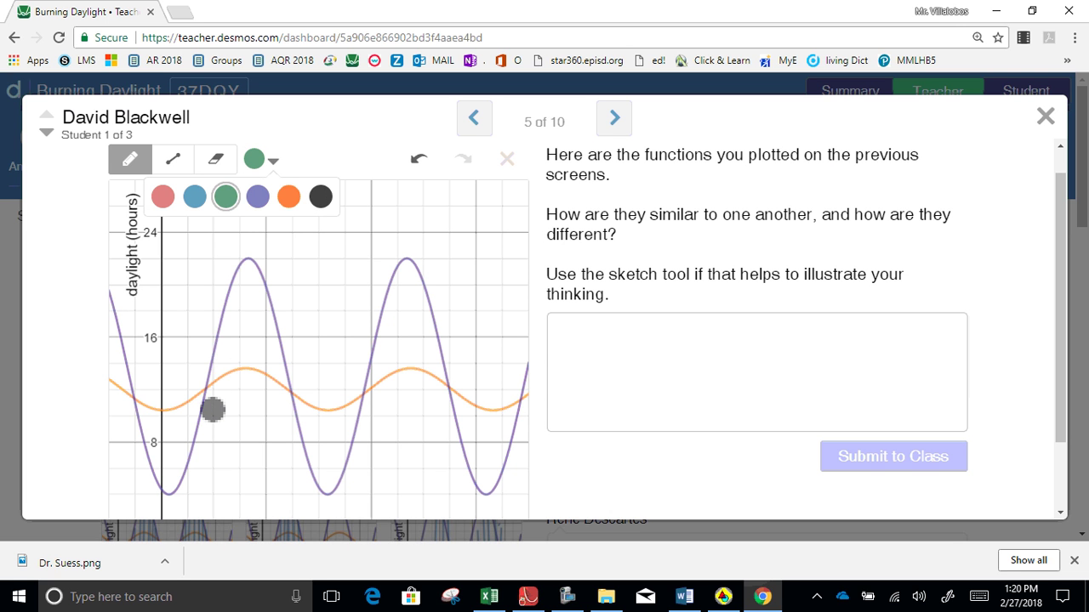
pyautogui.moveTo(213, 410); pyautogui.dragTo(214, 396)
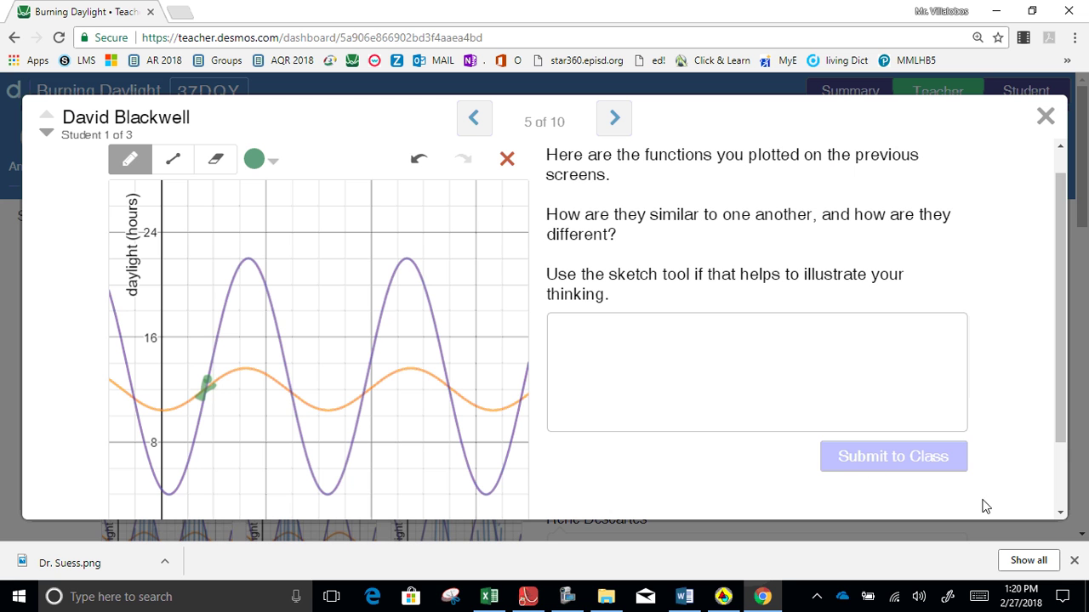
pyautogui.scroll(-3, 1062, 514)
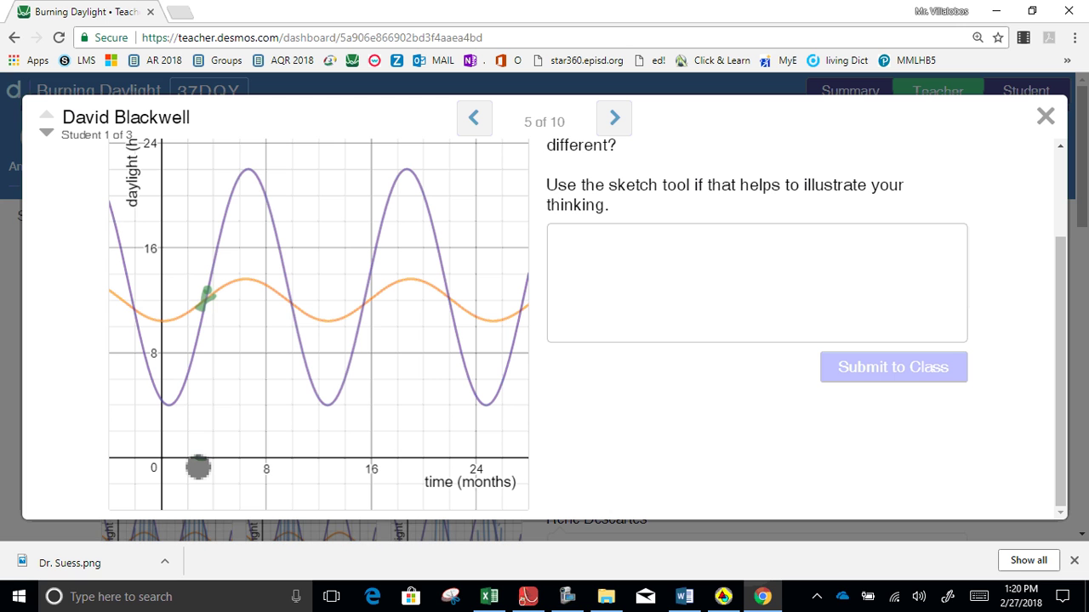
pyautogui.moveTo(198, 467); pyautogui.dragTo(217, 467)
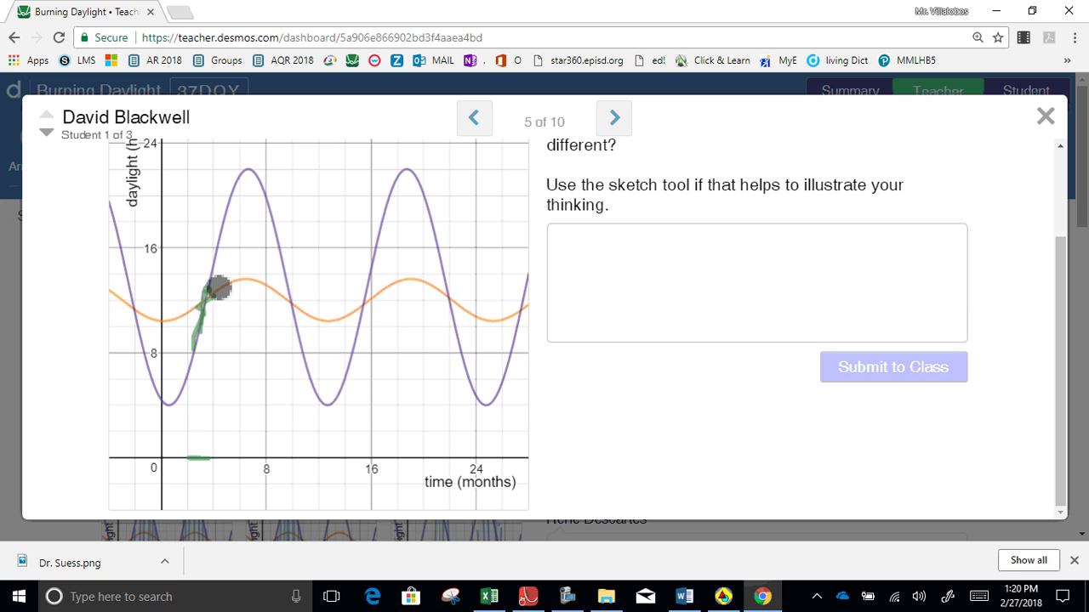
pyautogui.moveTo(195, 347); pyautogui.dragTo(218, 286)
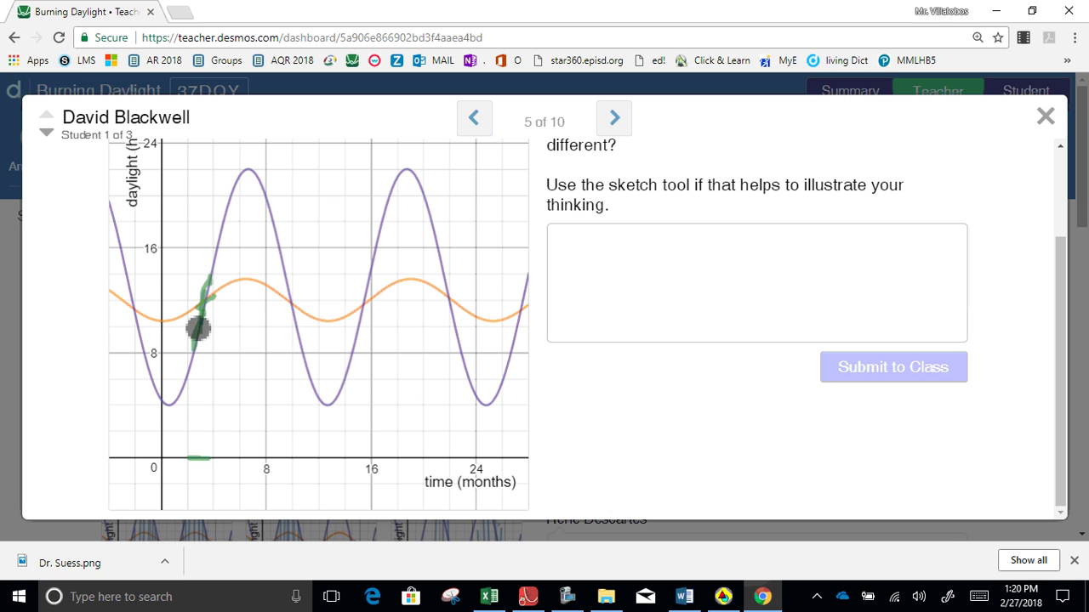
pyautogui.moveTo(218, 310); pyautogui.dragTo(188, 315)
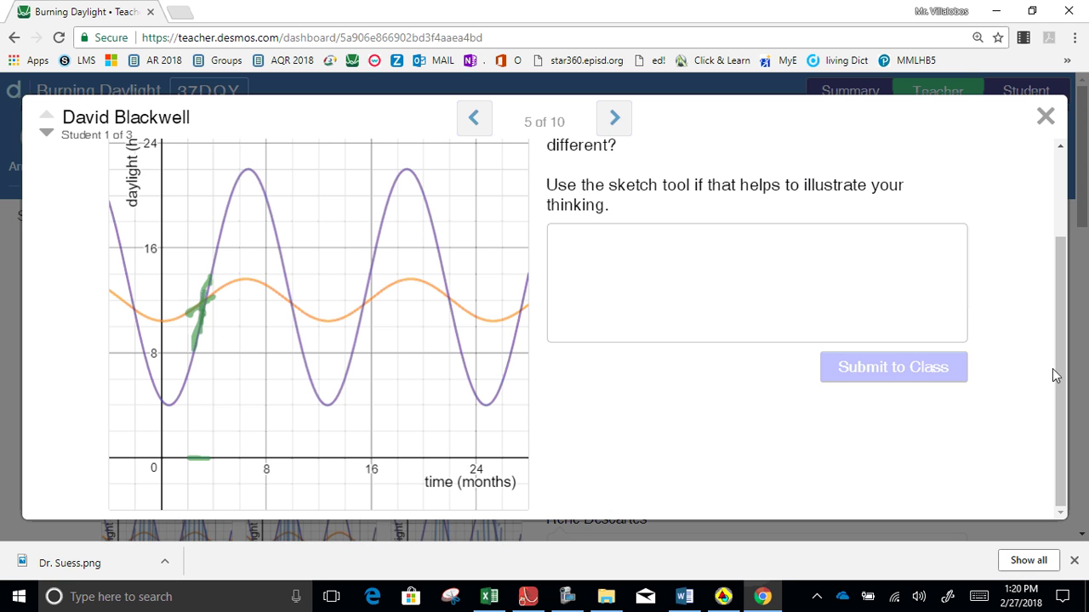
# Step: Highlight in orange both curves around their next falling crossing, plus about months 9 to 10.5 on the time axis
pyautogui.moveTo(1055, 369); pyautogui.dragTo(1042, 285)
pyautogui.click(271, 193)
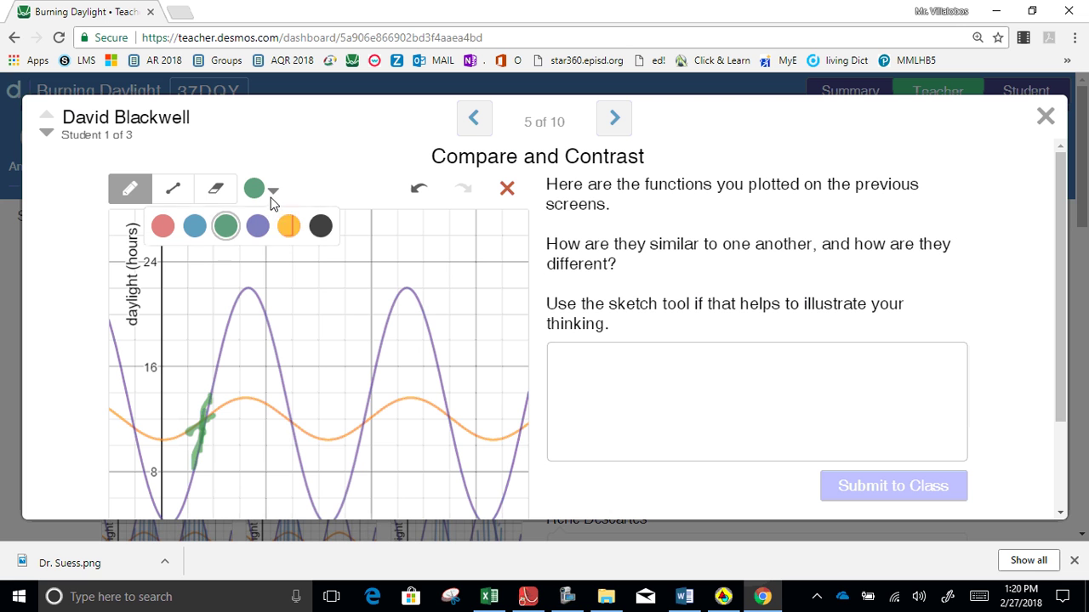
pyautogui.click(288, 226)
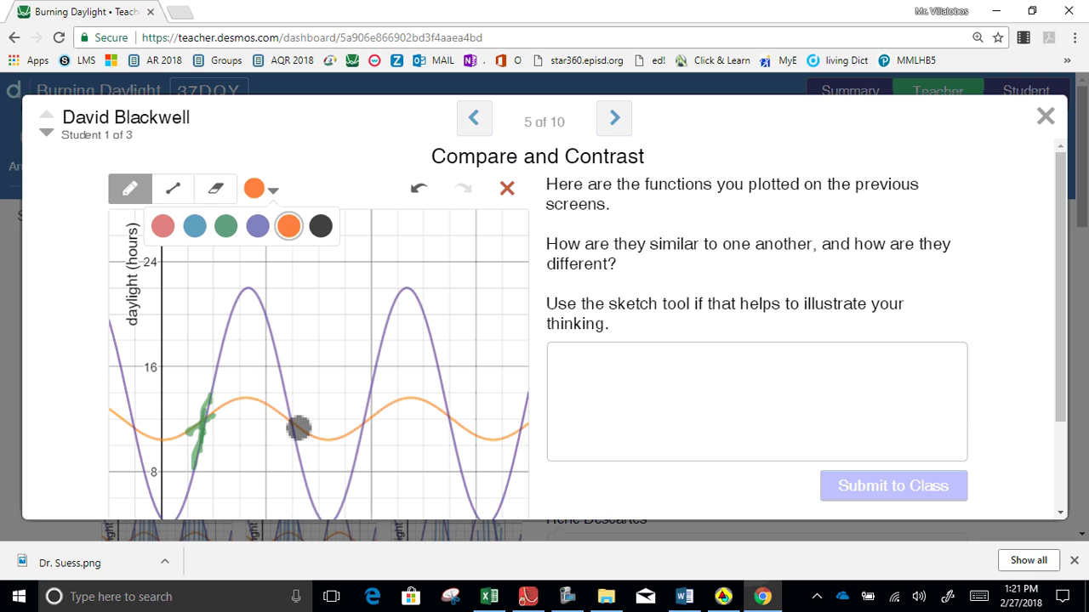
pyautogui.click(298, 428)
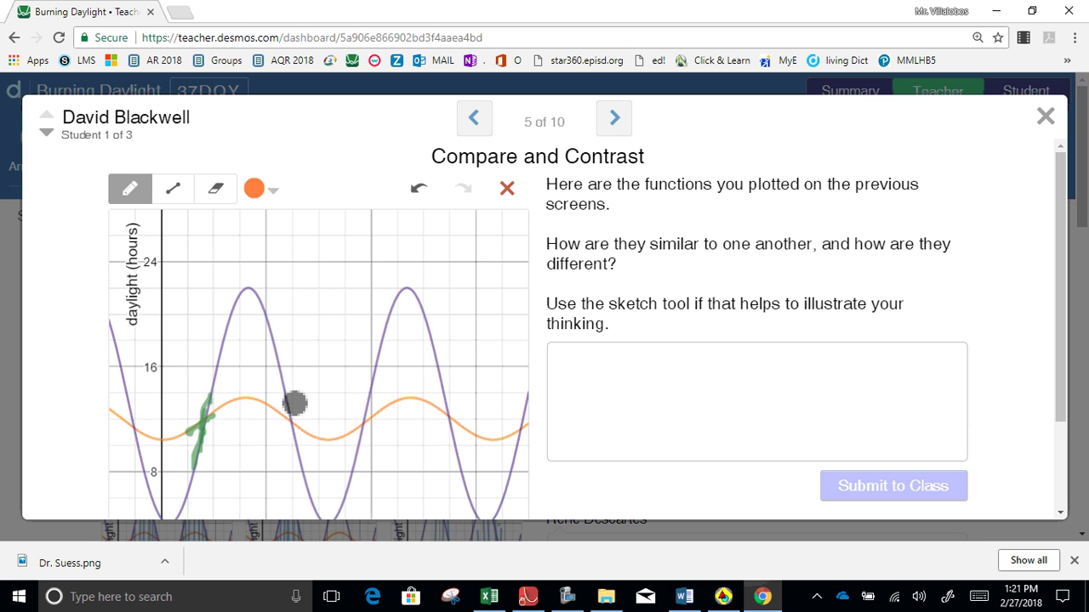
pyautogui.moveTo(286, 393)
pyautogui.mouseDown()
pyautogui.moveTo(293, 420)
pyautogui.moveTo(289, 400)
pyautogui.mouseUp()
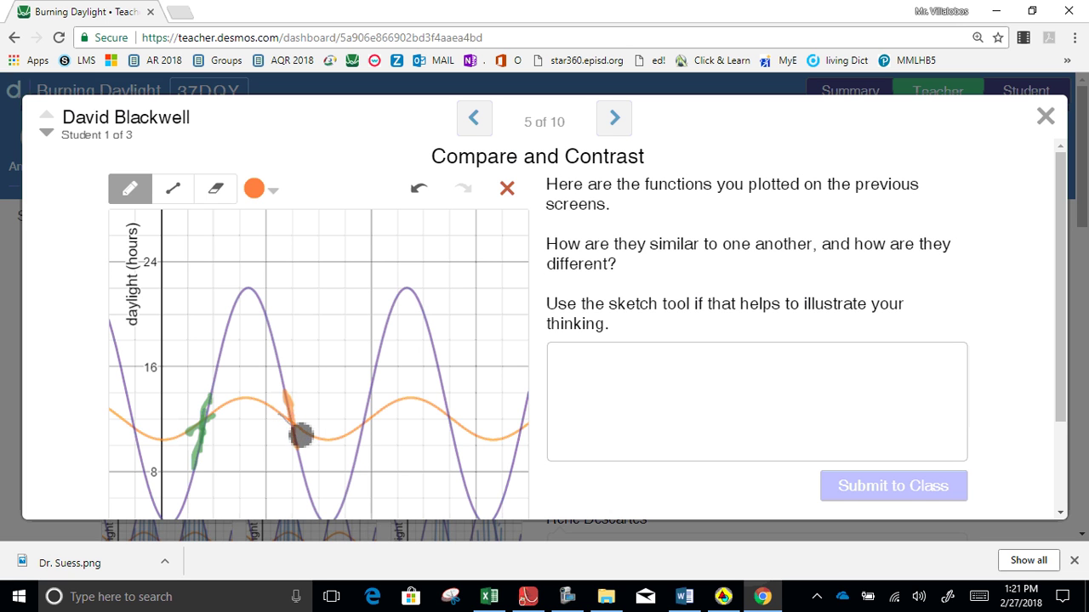
pyautogui.moveTo(276, 415); pyautogui.dragTo(301, 432)
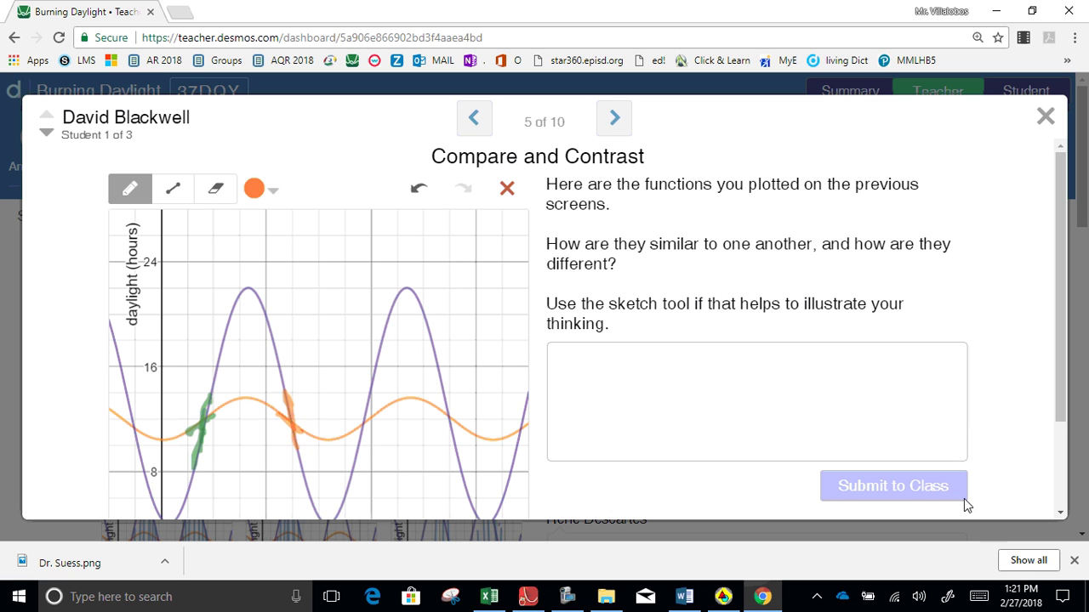
pyautogui.click(1059, 515)
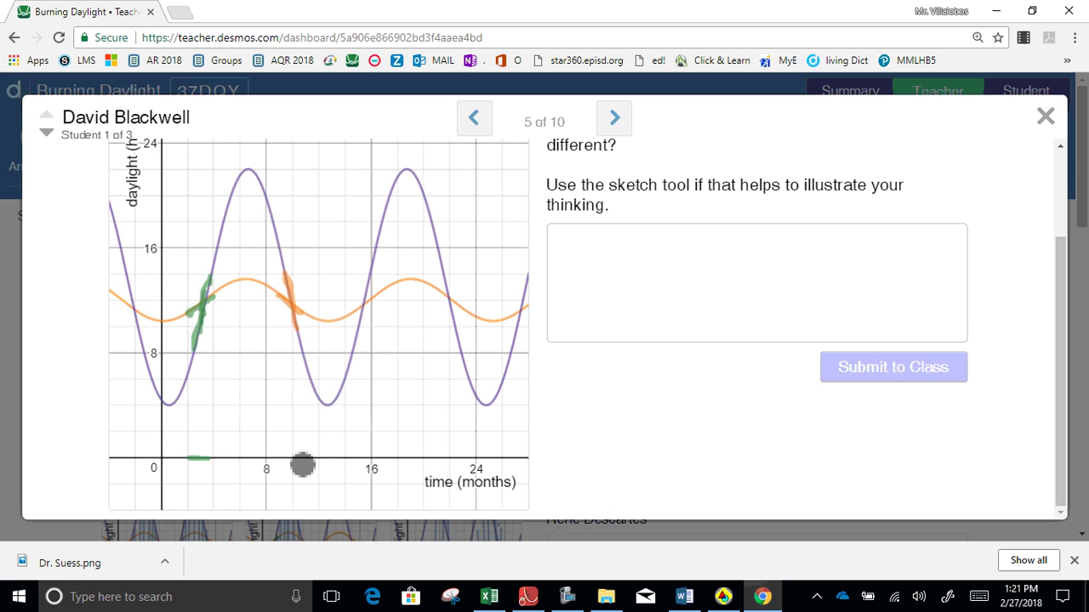
pyautogui.moveTo(296, 464); pyautogui.dragTo(281, 464)
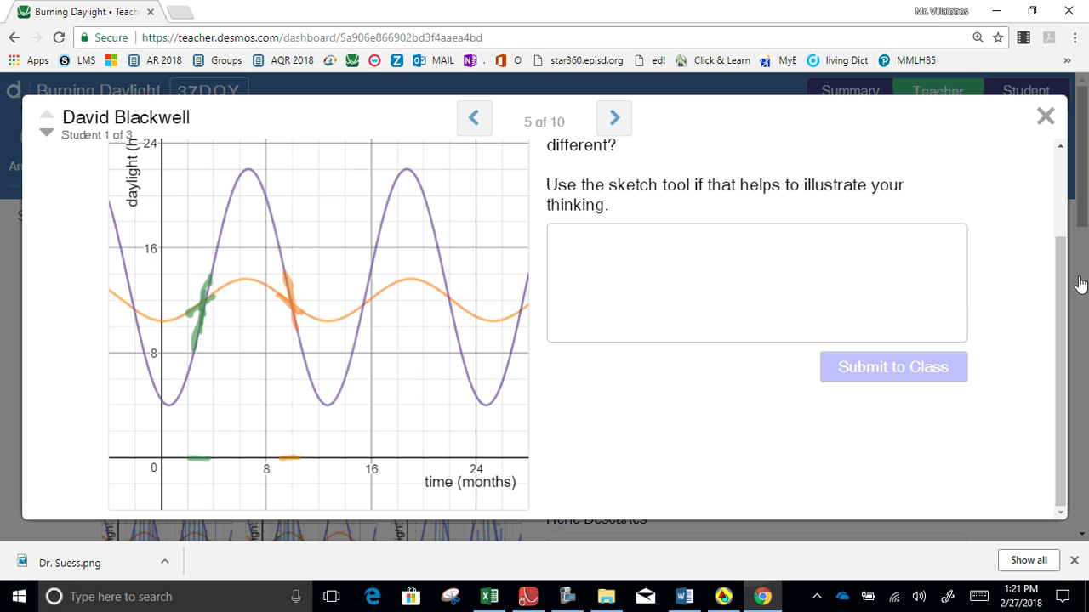
# Step: Trace the purple curve's first peak in red between the green and orange marks, and mark about months 4 to 9 on the time axis
pyautogui.moveTo(1062, 275)
pyautogui.mouseDown()
pyautogui.moveTo(1062, 237)
pyautogui.moveTo(1052, 226)
pyautogui.moveTo(1047, 278)
pyautogui.moveTo(1030, 211)
pyautogui.mouseUp()
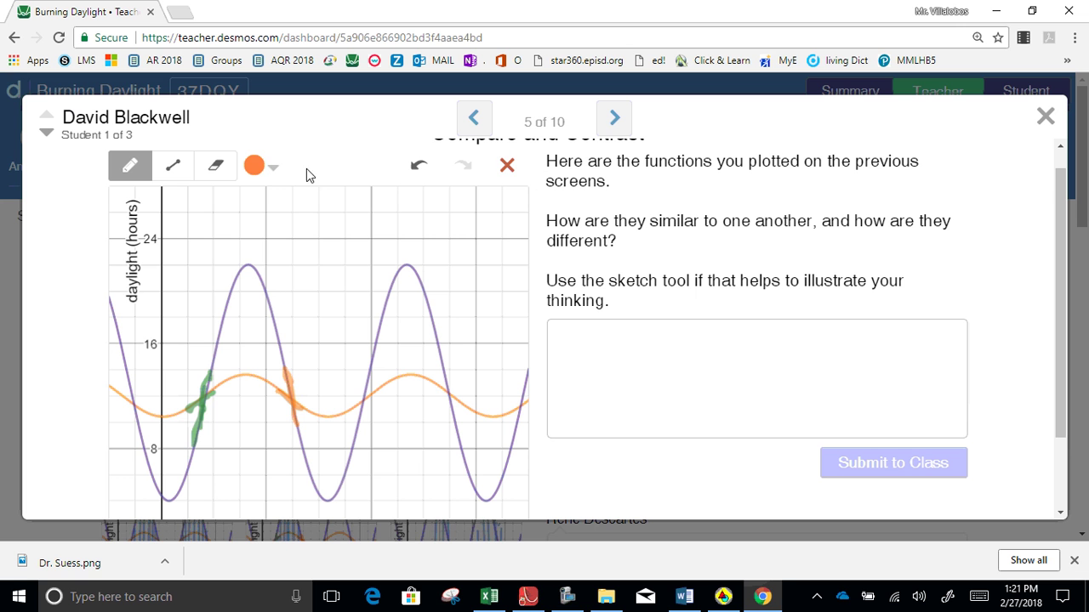
pyautogui.click(272, 167)
pyautogui.click(173, 204)
pyautogui.moveTo(219, 379)
pyautogui.mouseDown()
pyautogui.moveTo(229, 319)
pyautogui.moveTo(252, 281)
pyautogui.moveTo(247, 269)
pyautogui.mouseUp()
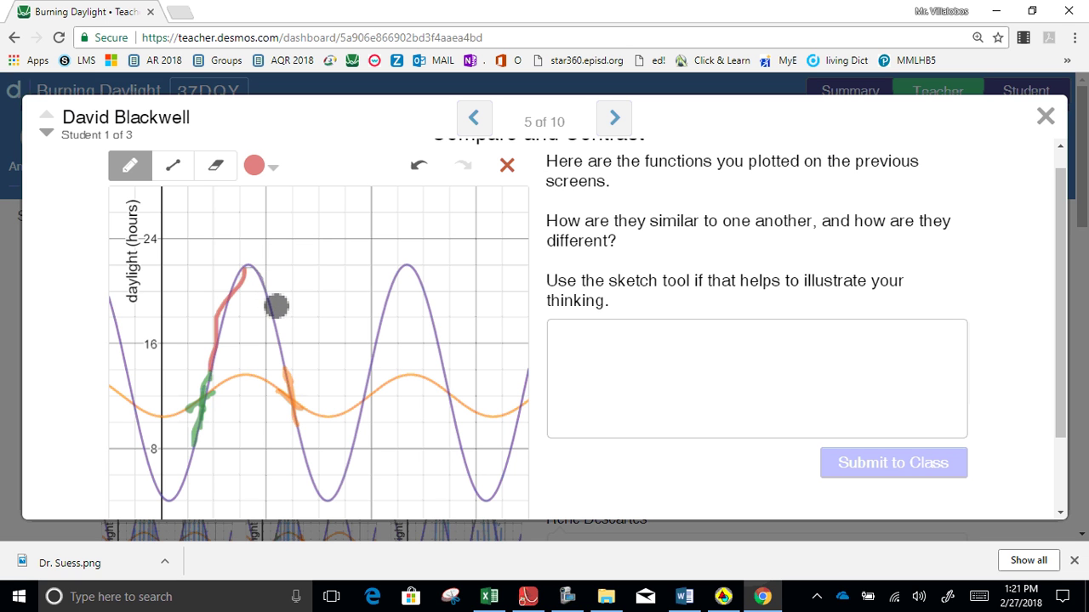
pyautogui.moveTo(291, 370); pyautogui.dragTo(286, 365)
pyautogui.scroll(-2, 1059, 514)
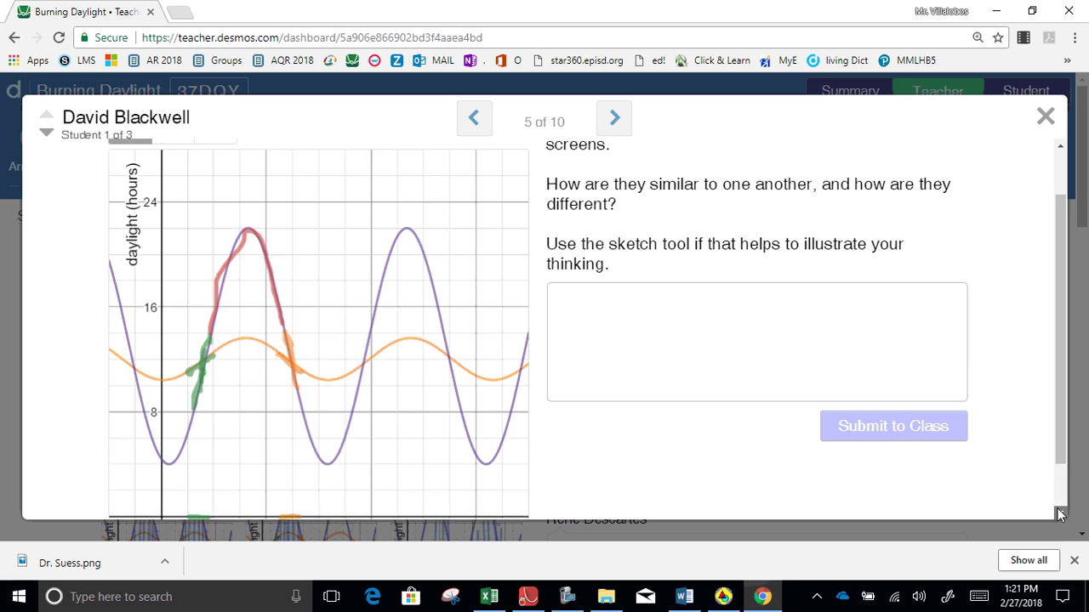
pyautogui.moveTo(219, 469); pyautogui.dragTo(286, 469)
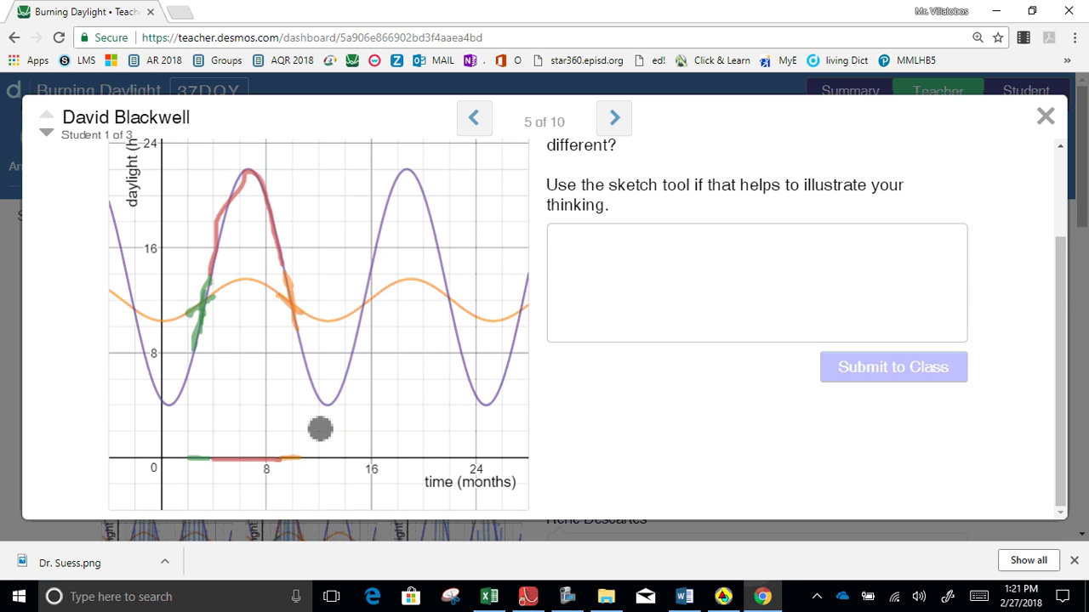
# Step: Mark the low-daylight stretches in blue on the curves and on the time axis, about months 0 to 2 and 10.5 to 12
pyautogui.moveTo(1054, 275); pyautogui.dragTo(1055, 208)
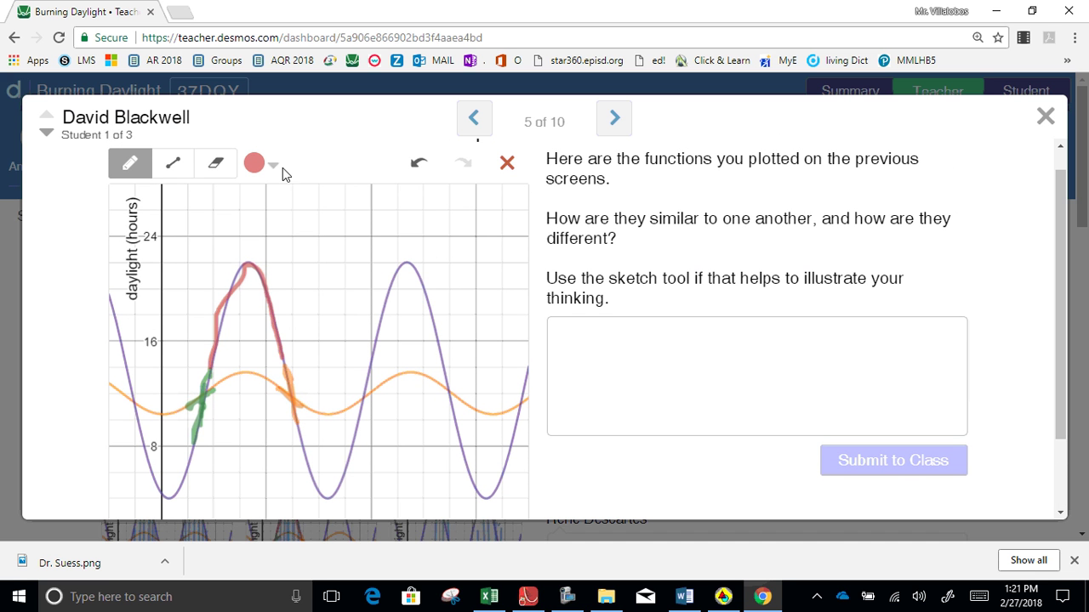
pyautogui.click(274, 171)
pyautogui.click(198, 204)
pyautogui.moveTo(1063, 377); pyautogui.dragTo(1063, 429)
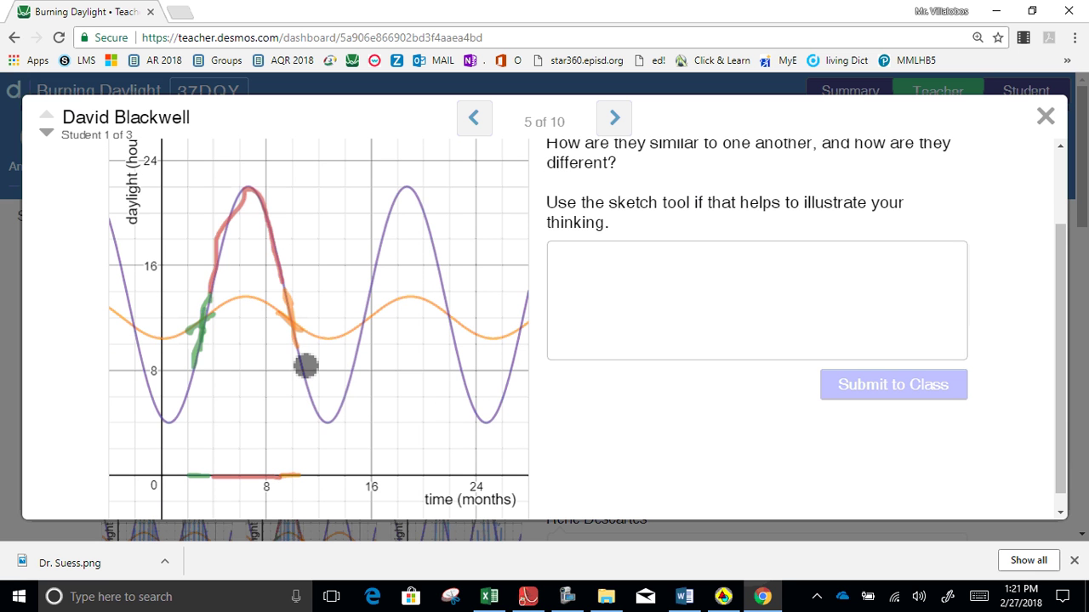
pyautogui.moveTo(307, 368); pyautogui.dragTo(309, 369)
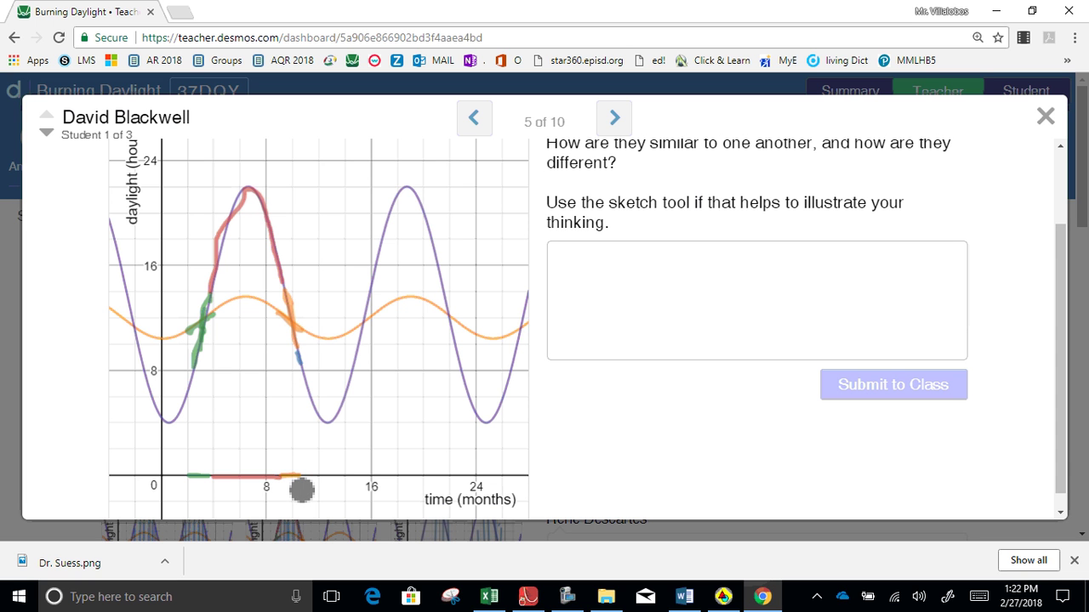
pyautogui.moveTo(308, 485); pyautogui.dragTo(330, 485)
pyautogui.moveTo(328, 428)
pyautogui.mouseDown()
pyautogui.moveTo(312, 380)
pyautogui.moveTo(322, 403)
pyautogui.moveTo(328, 348)
pyautogui.mouseUp()
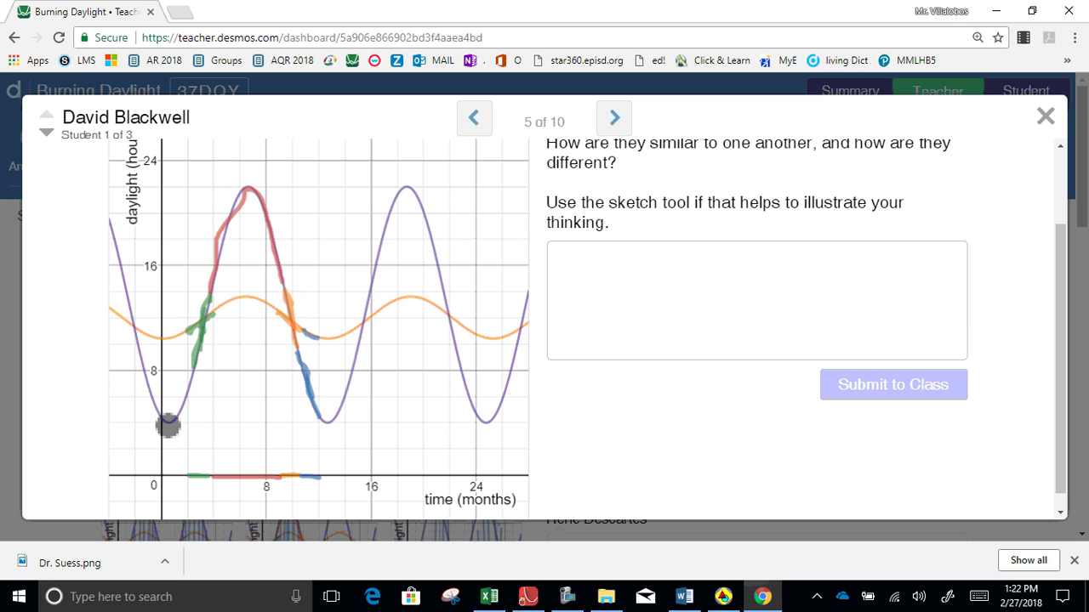
pyautogui.moveTo(202, 382); pyautogui.dragTo(178, 433)
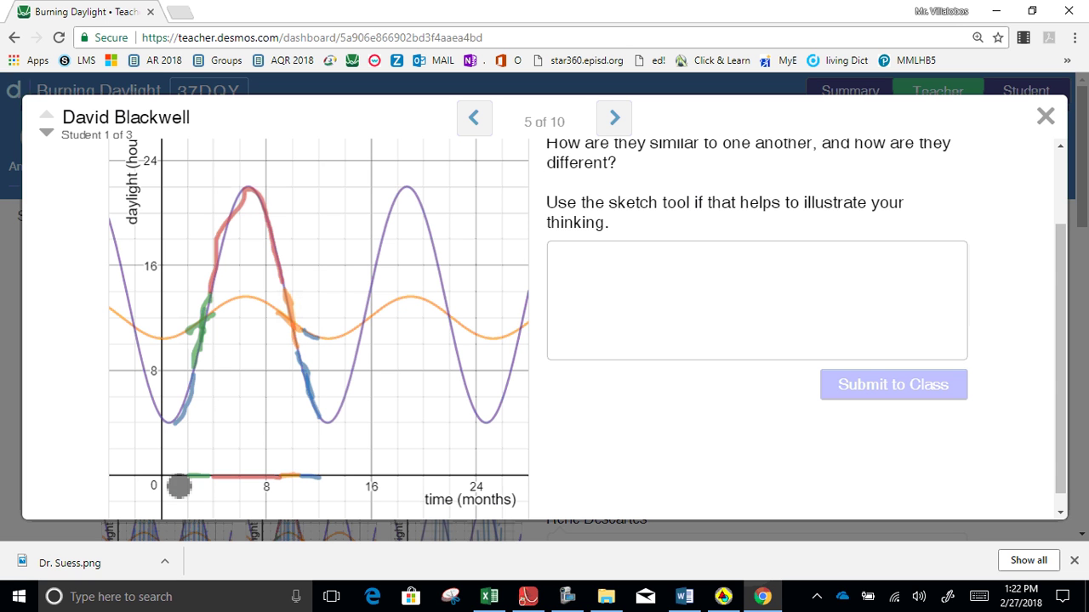
pyautogui.moveTo(183, 484); pyautogui.dragTo(194, 482)
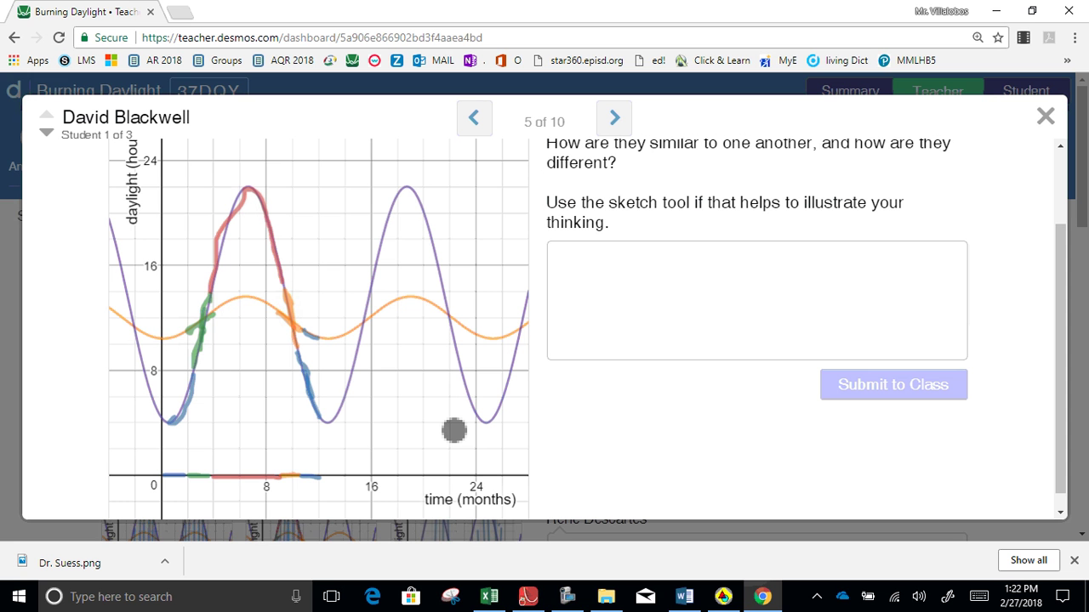
# Step: Begin the written answer with "Both locations have the maximum and minimum daylight hour in the same months."
pyautogui.click(594, 281)
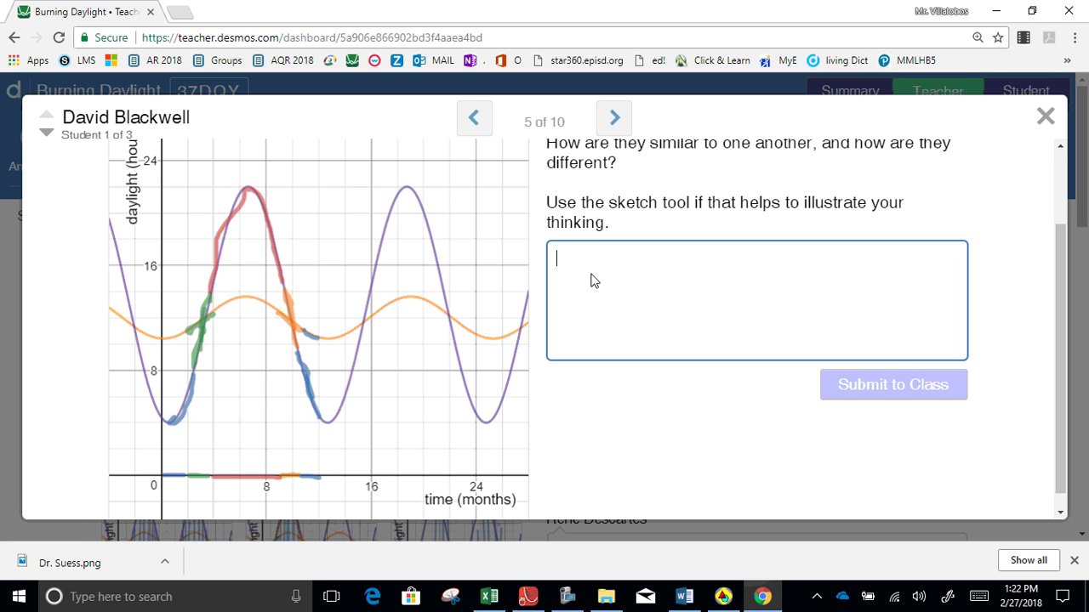
pyautogui.write('T')
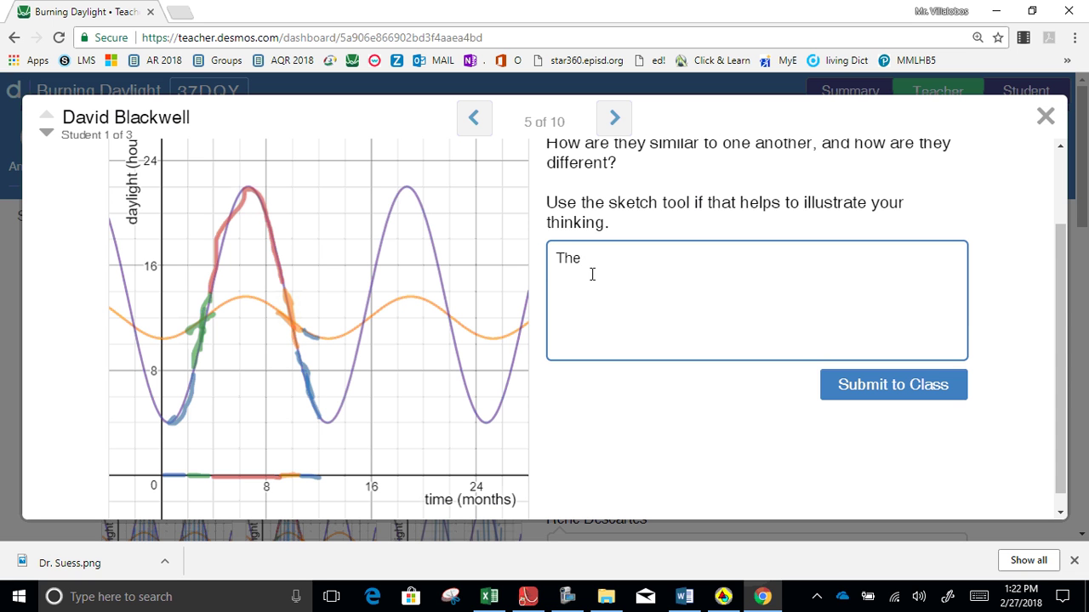
pyautogui.press('BackSpace')
pyautogui.write('Bo')
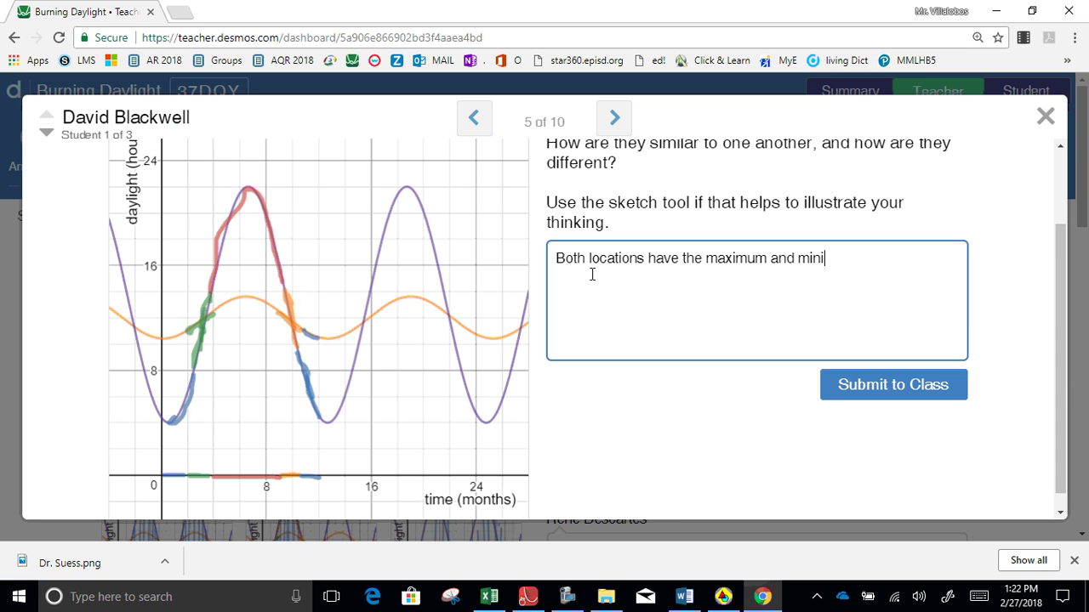
pyautogui.write('um day')
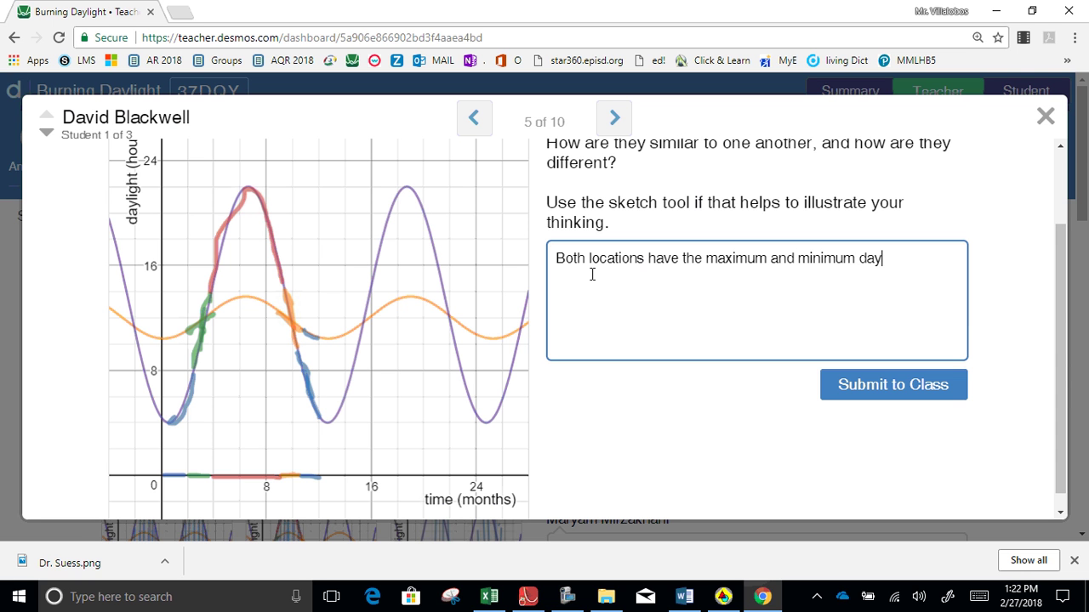
pyautogui.write('light hour in')
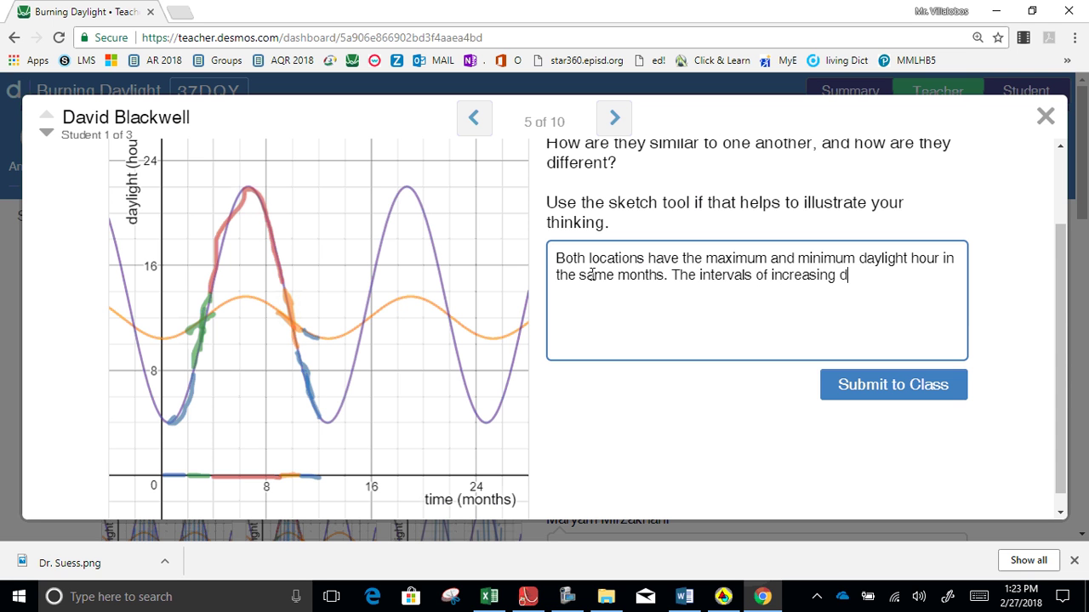
# Step: Complete the answer's second sentence as "The intervals of increasing and decreasing daylight are the same."
pyautogui.press('BackSpace')
pyautogui.press('BackSpace')
pyautogui.press('BackSpace')
pyautogui.press('BackSpace')
pyautogui.press('BackSpace')
pyautogui.write('and edecreasing daylight')
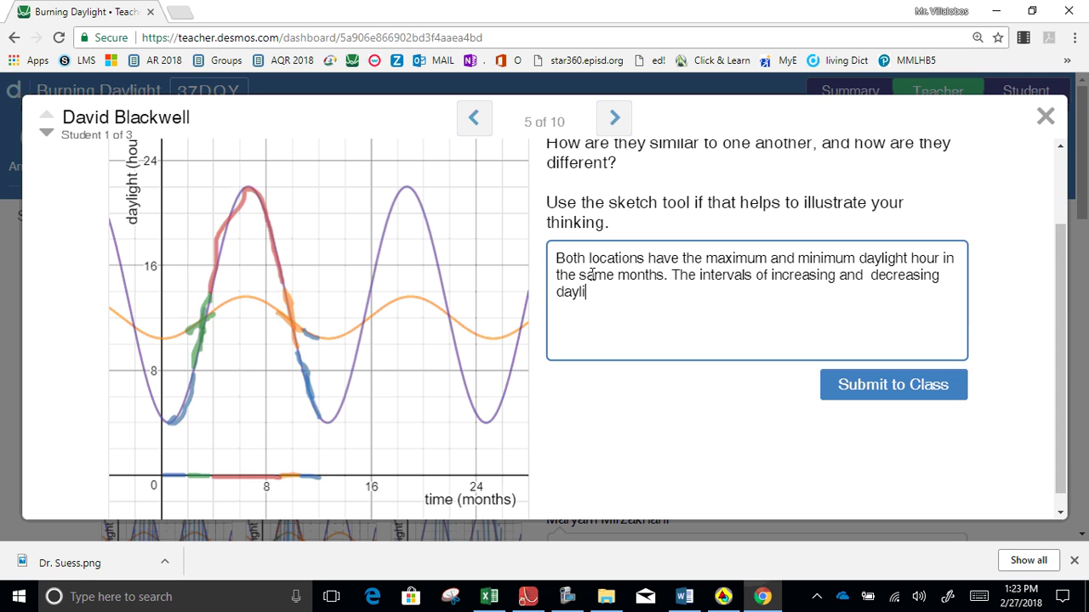
pyautogui.write(' are thesame')
pyautogui.press('BackSpace')
pyautogui.press('BackSpace')
pyautogui.press('BackSpace')
pyautogui.press('BackSpace')
pyautogui.press('BackSpace')
pyautogui.write('e same.')
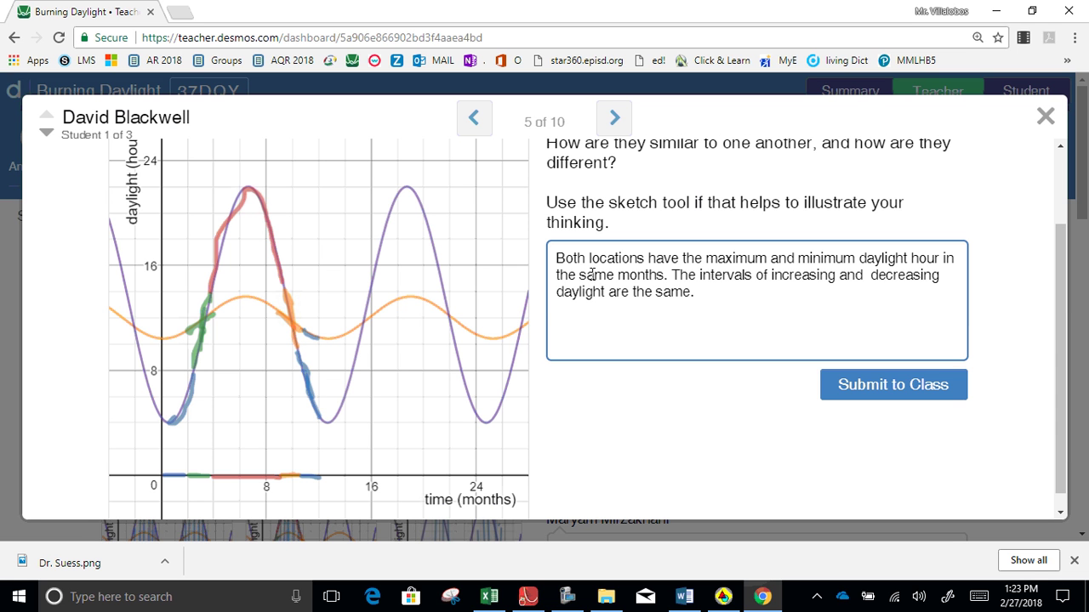
# Step: Start a new paragraph in the answer reading "The difference is in their ranges. Fairbanks ranges from [4,22] hours of daylight,"
pyautogui.press('BackSpace')
pyautogui.press('Return')
pyautogui.write('The difference it')
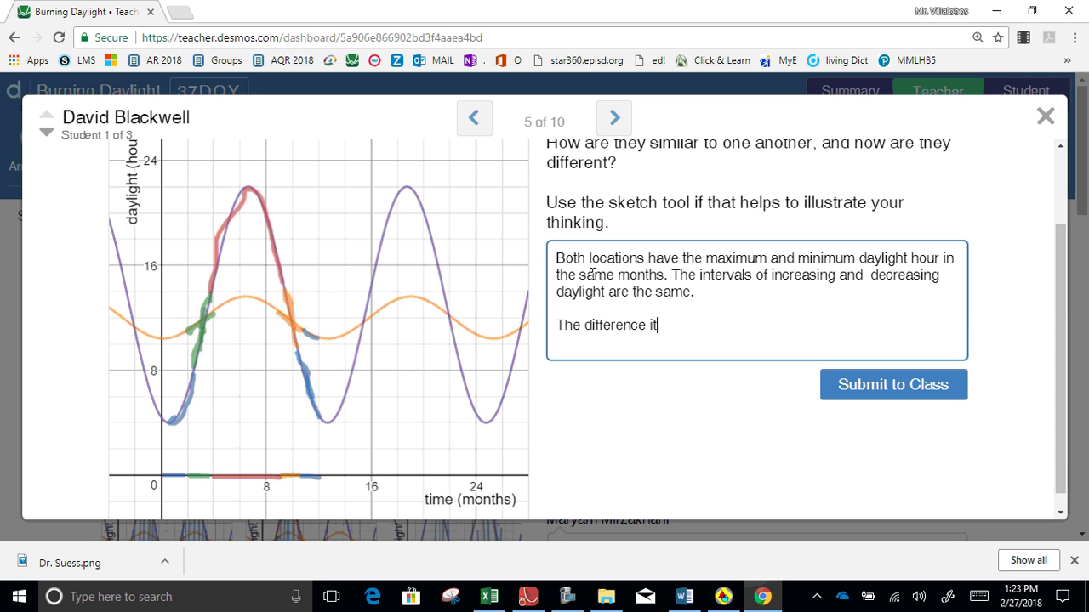
pyautogui.press('BackSpace')
pyautogui.write('s in their ranges. Fairbankc')
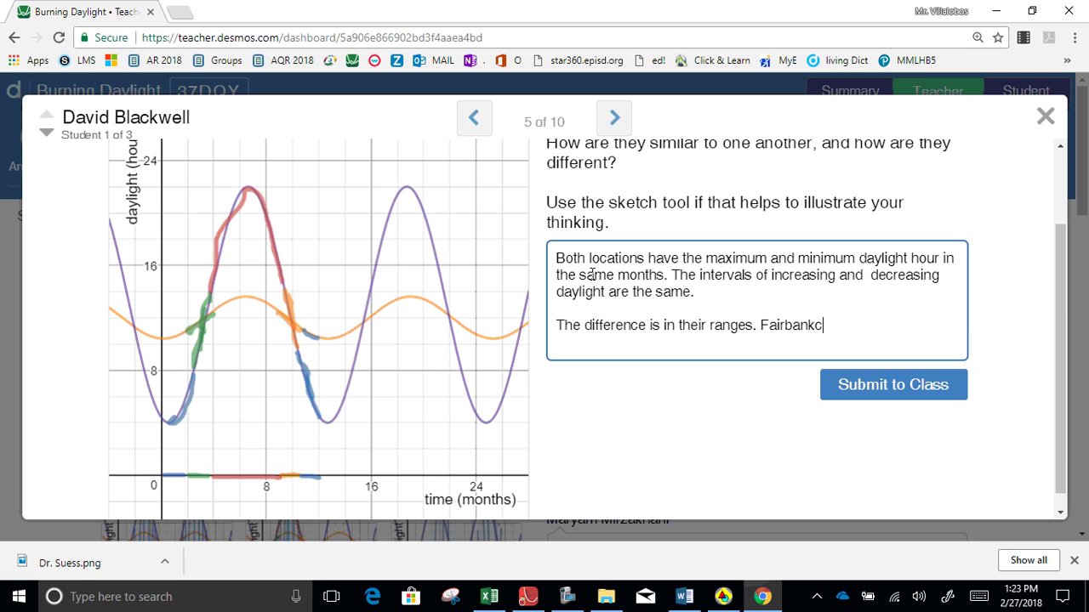
pyautogui.press('BackSpace')
pyautogui.write('s ranges from')
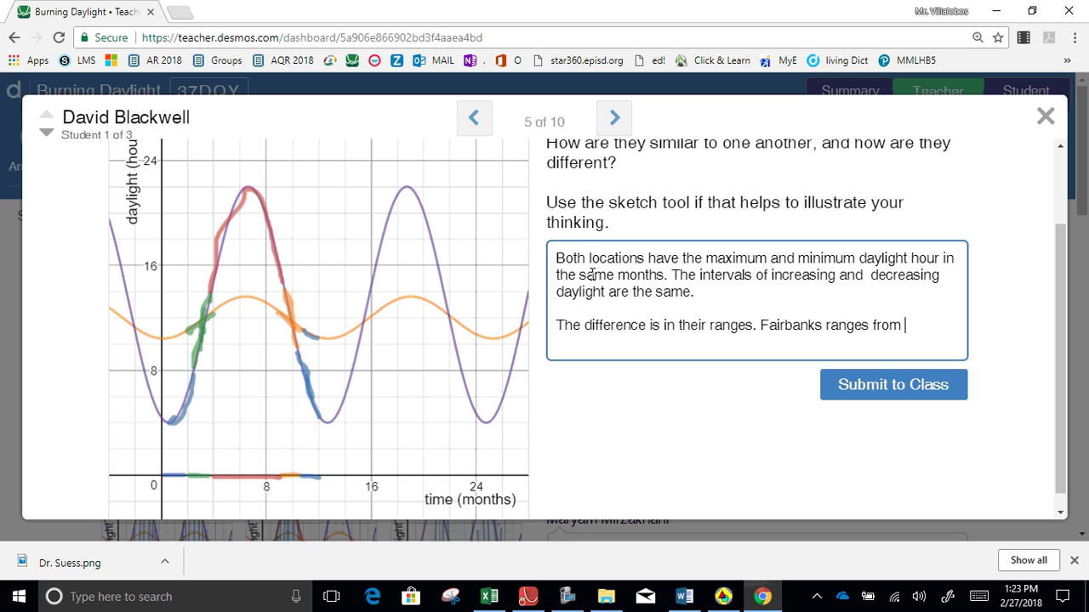
pyautogui.write(' [4,22] hours of daylight, whi')
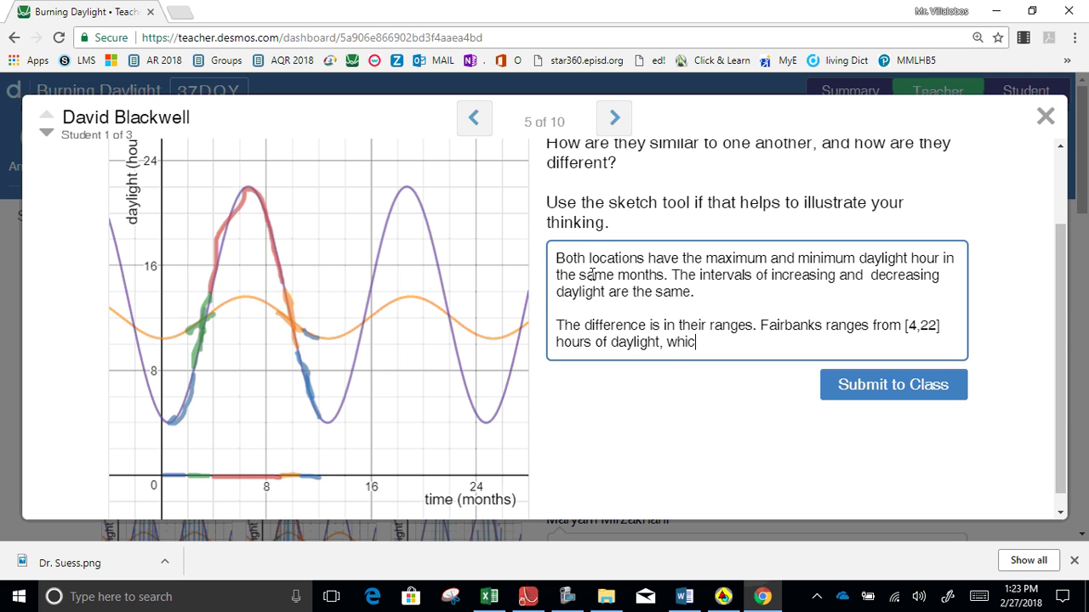
# Step: Finish the answer's last sentence with "while Miami ranges from [10.6, 13.6] hours of daylight."
pyautogui.write('le Miami ranges from ')
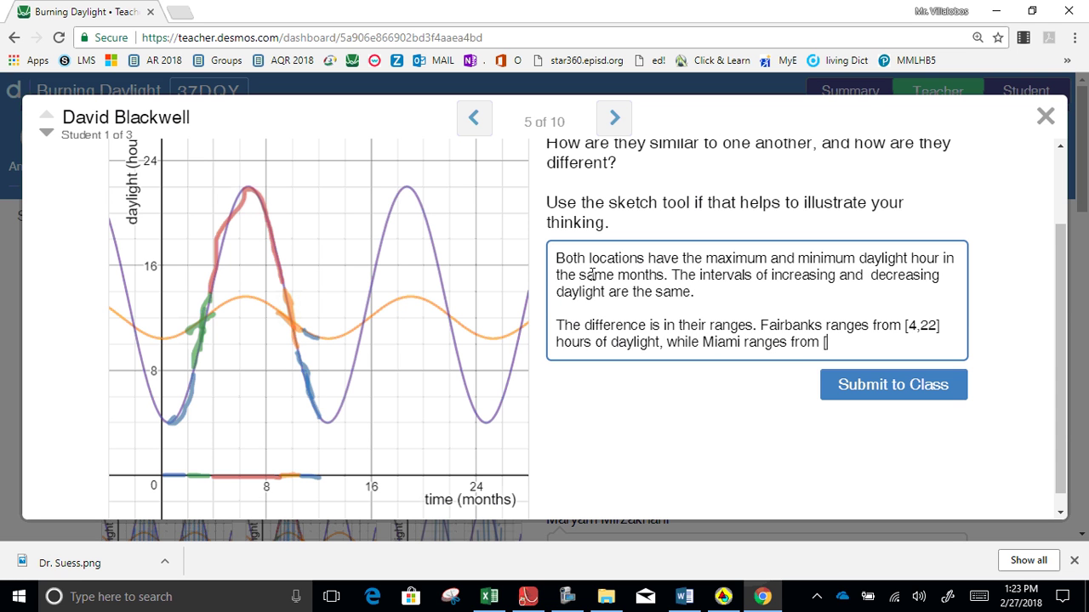
pyautogui.write('[20')
pyautogui.press('BackSpace')
pyautogui.press('BackSpace')
pyautogui.write('10')
pyautogui.write('.6,')
pyautogui.write('3')
pyautogui.write('.7')
pyautogui.write('6')
pyautogui.write(']')
pyautogui.write(' hours')
pyautogui.write(' of dylig')
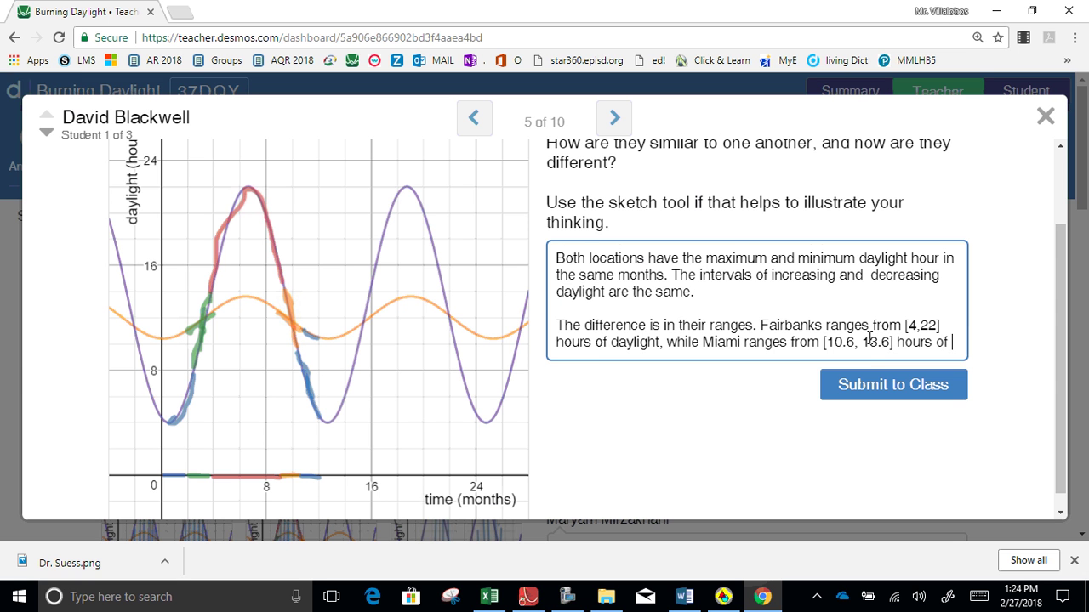
pyautogui.press('BackSpace')
pyautogui.press('BackSpace')
pyautogui.press('BackSpace')
pyautogui.press('BackSpace')
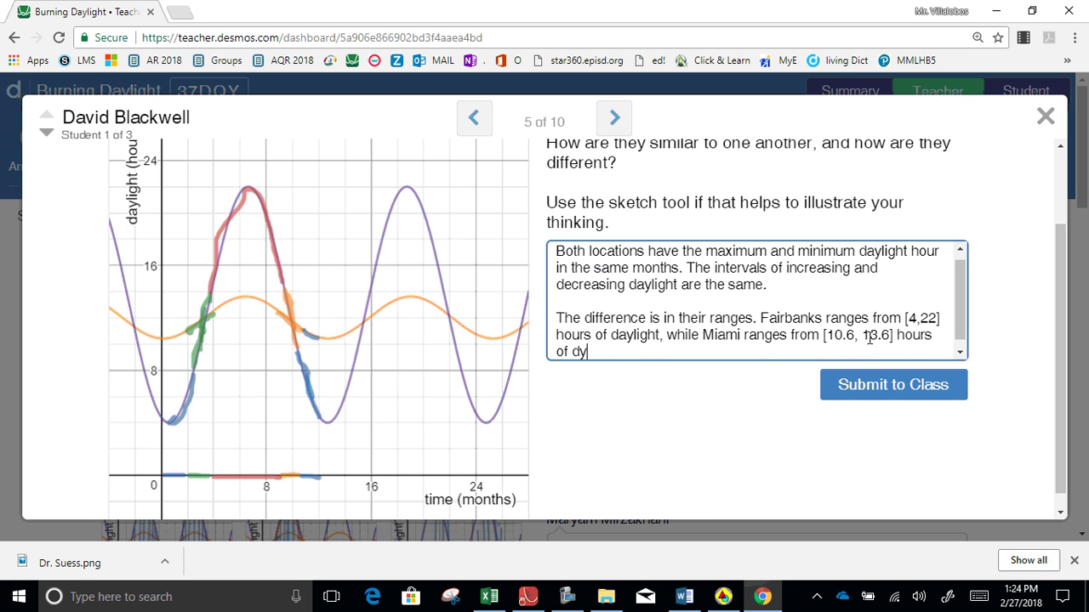
pyautogui.write('aylight.')
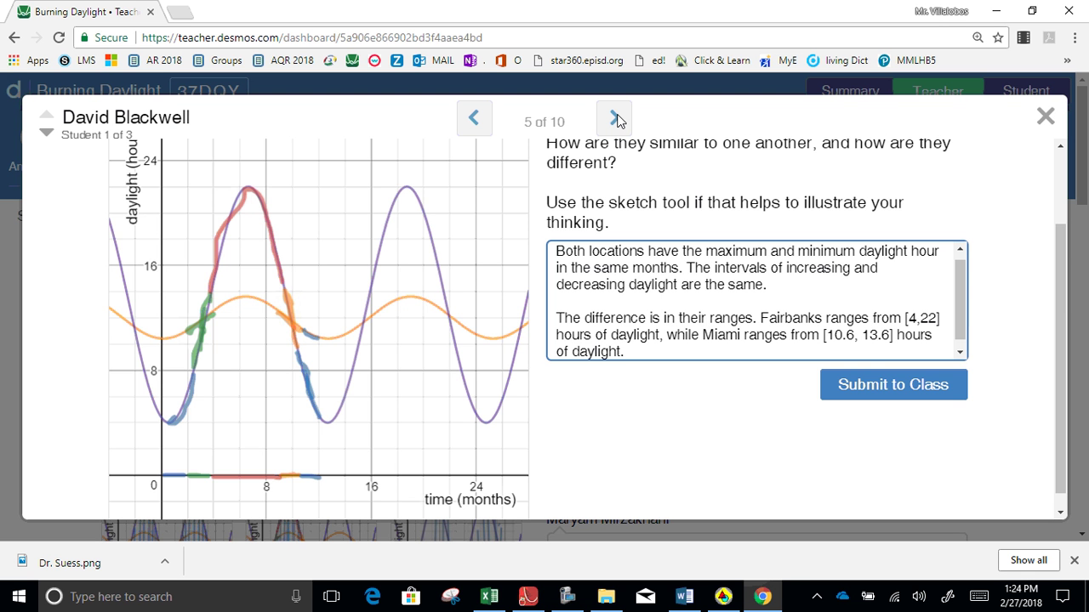
# Step: Go to screen 6 of the activity and sketch evenly spaced blue dots at about 13 hours from month 0 to 12
pyautogui.click(615, 120)
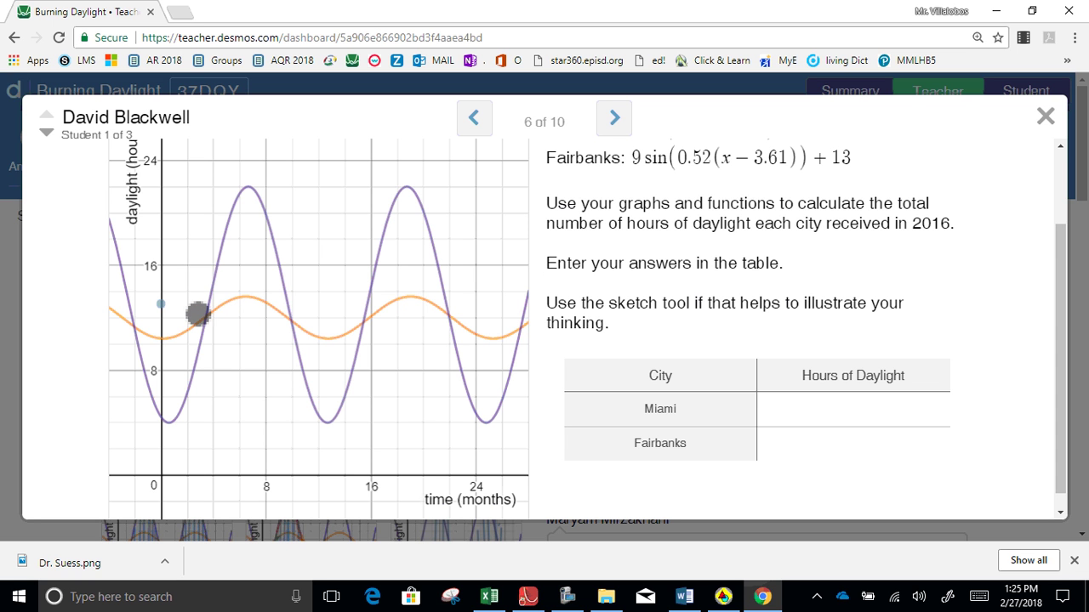
pyautogui.click(188, 304)
pyautogui.click(210, 304)
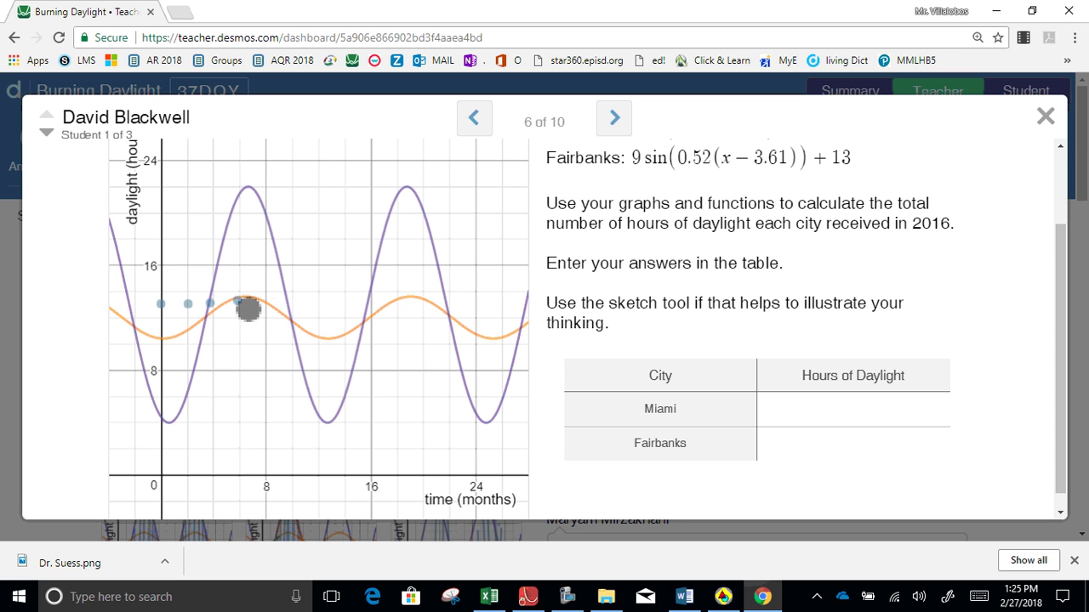
pyautogui.click(263, 301)
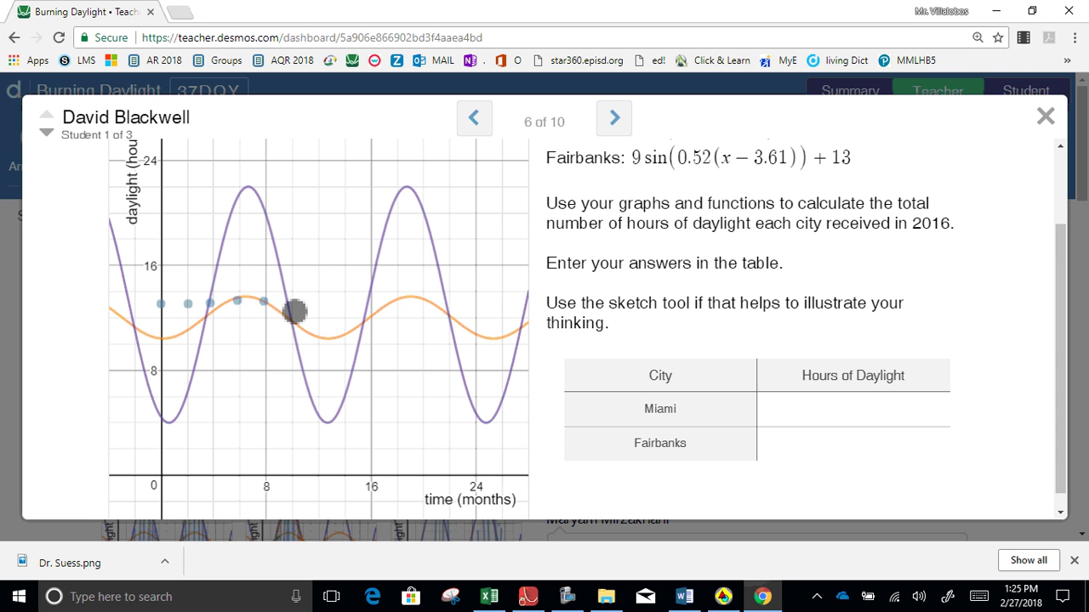
pyautogui.click(290, 302)
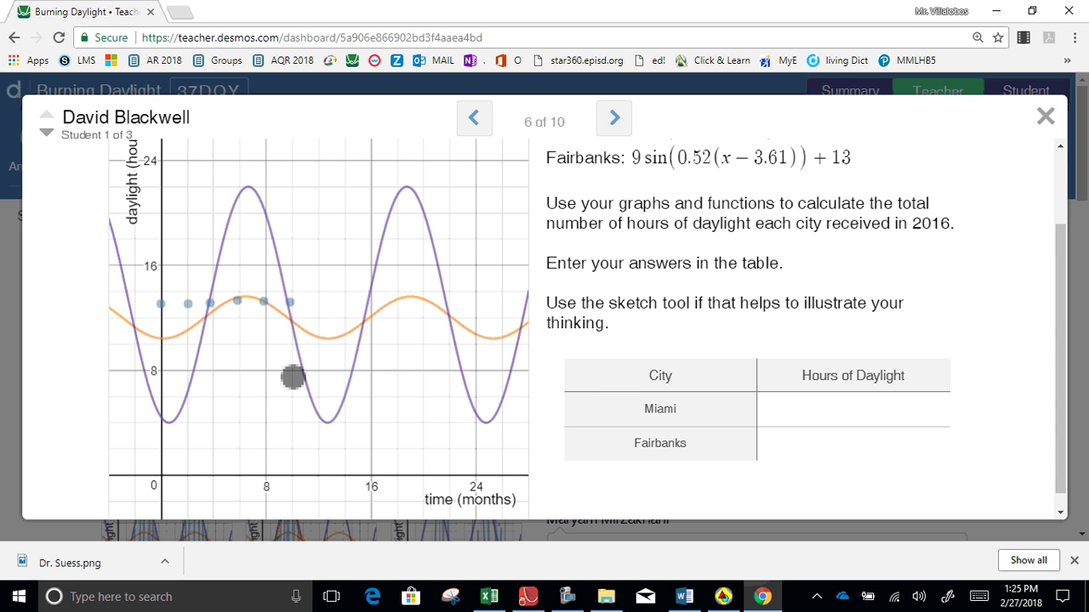
pyautogui.click(317, 301)
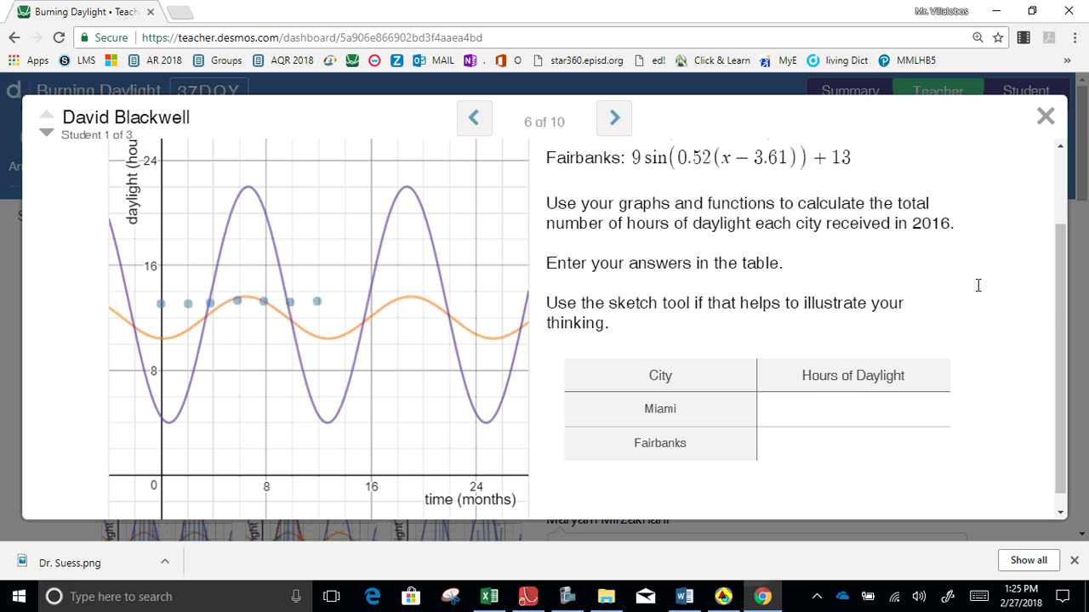
# Step: Draw a straight blue line through the dots at about 13 hours, from month 0 to 12
pyautogui.moveTo(1054, 300); pyautogui.dragTo(1056, 247)
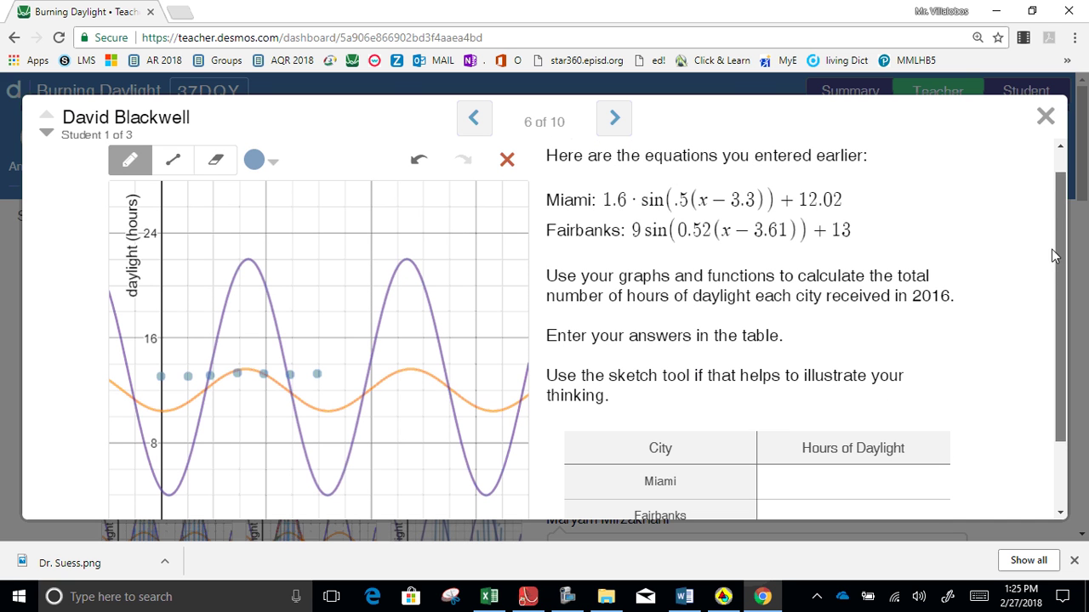
pyautogui.click(173, 159)
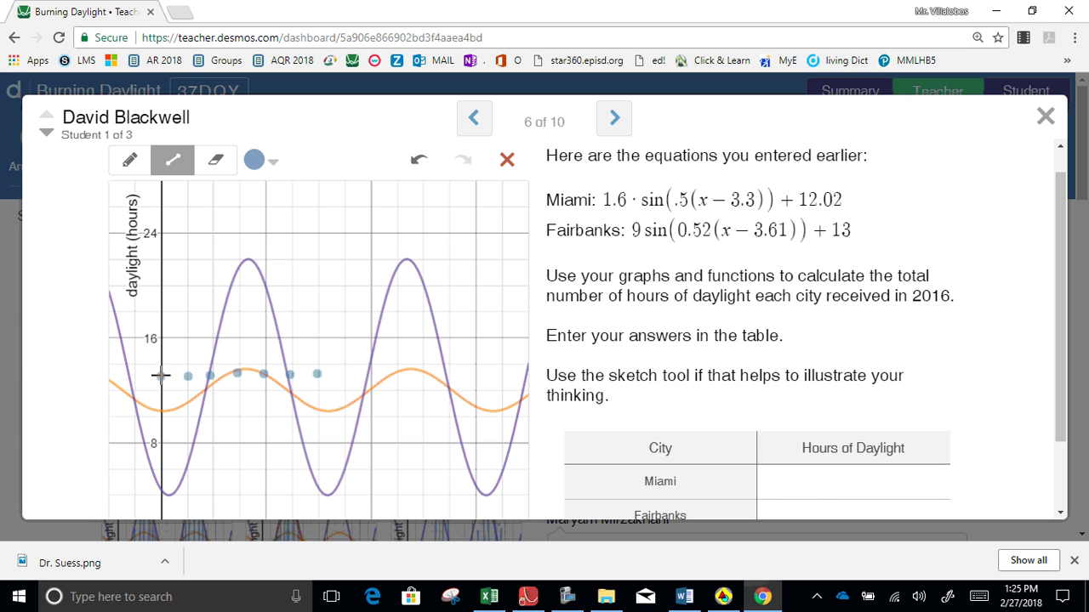
pyautogui.moveTo(161, 376); pyautogui.dragTo(319, 374)
pyautogui.moveTo(319, 375); pyautogui.dragTo(319, 374)
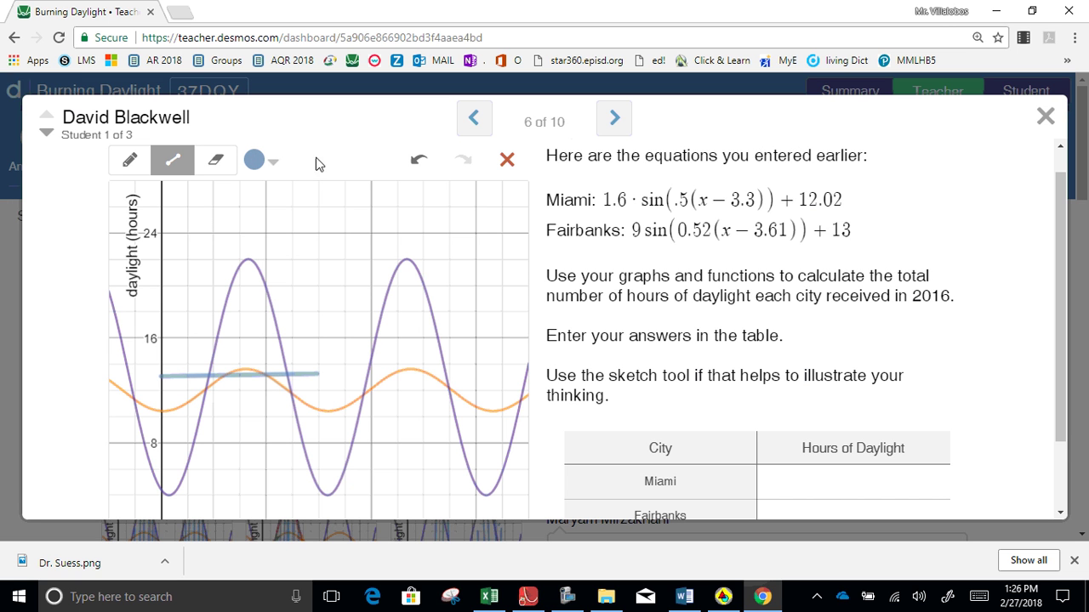
# Step: Draw an orange line at about 12 hours from month 0 to 12, and a black vertical line at month 12 down to the time axis
pyautogui.click(263, 161)
pyautogui.click(288, 198)
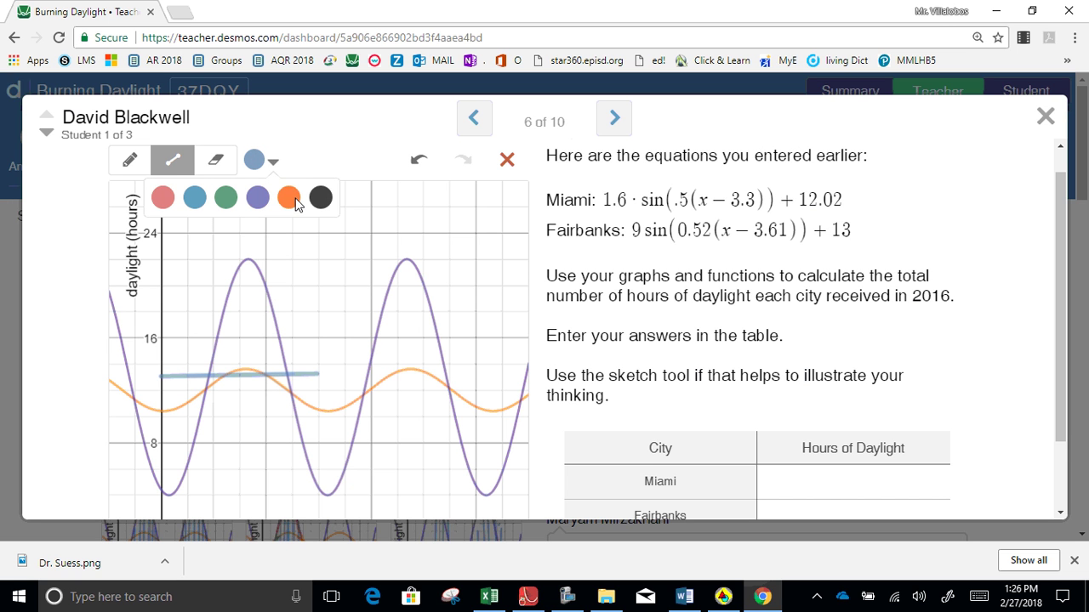
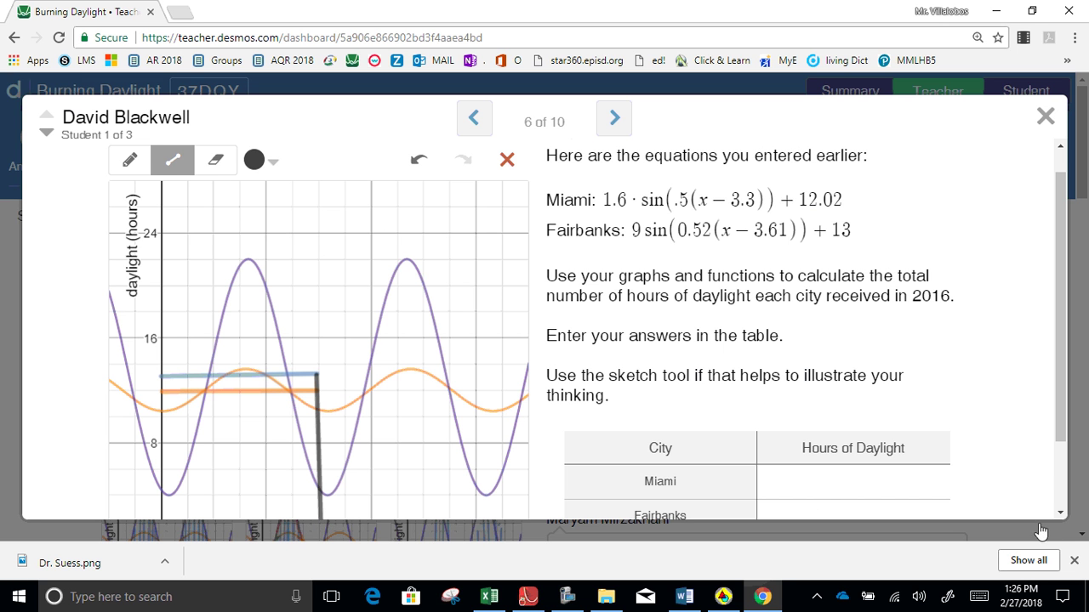
pyautogui.scroll(-2, 808, 476)
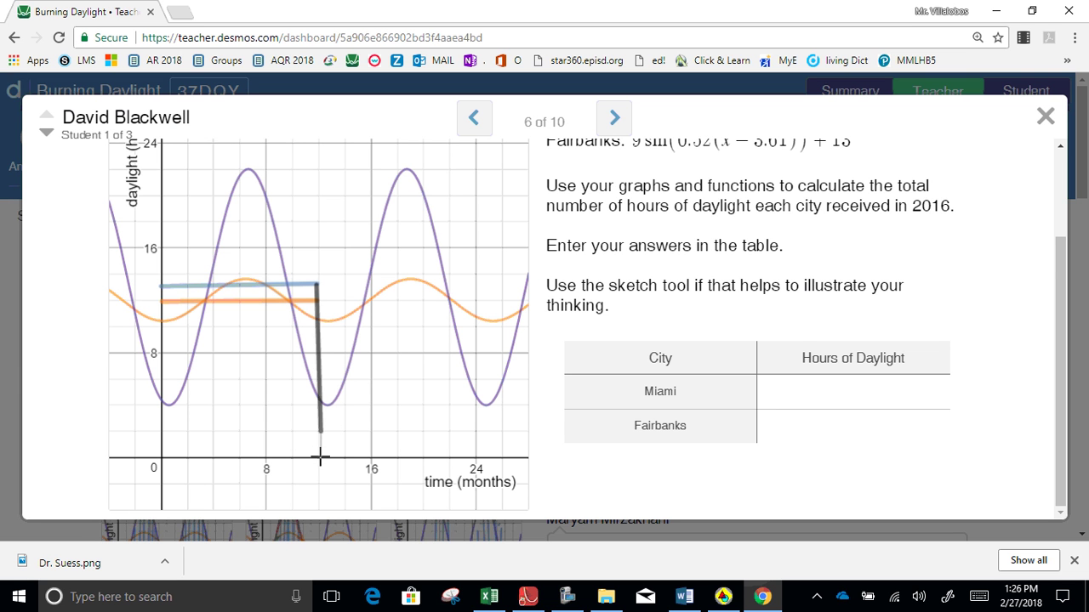
pyautogui.moveTo(320, 459); pyautogui.dragTo(343, 469)
# Step: Scribble purple shading inside the purple curve's first peak and in the gaps under the blue line near months 0 to 2 and 10 to 12
pyautogui.scroll(1, 1055, 247)
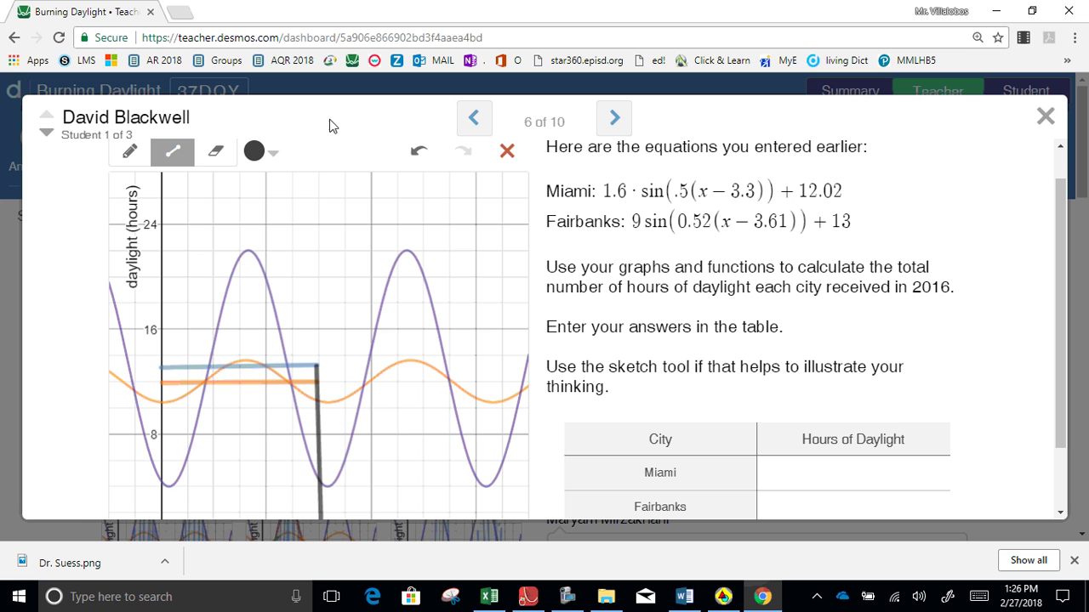
pyautogui.click(272, 156)
pyautogui.click(258, 188)
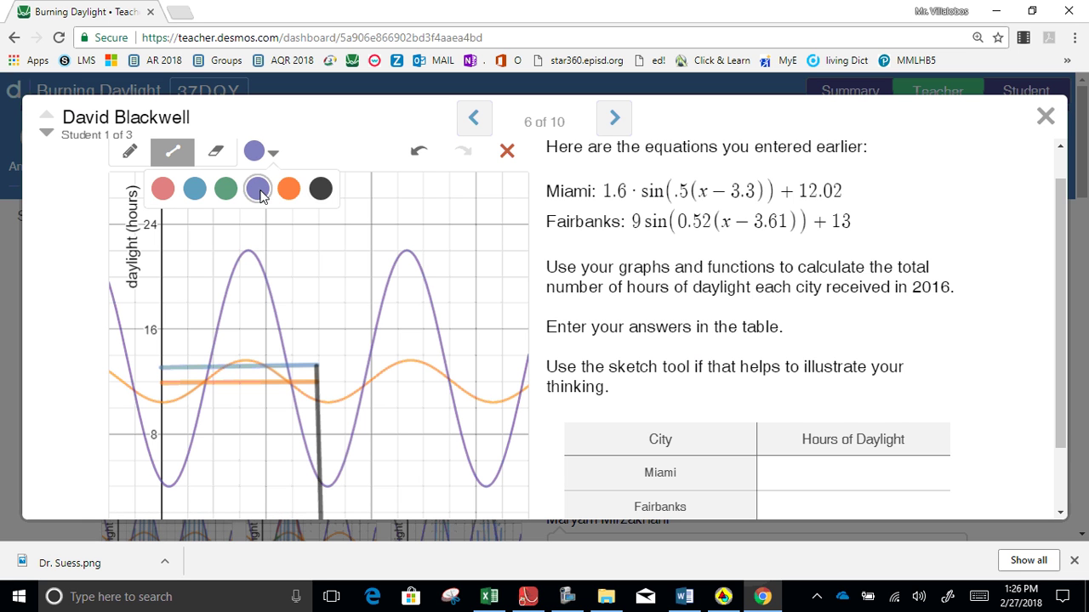
pyautogui.moveTo(242, 272)
pyautogui.mouseDown()
pyautogui.moveTo(266, 323)
pyautogui.moveTo(264, 281)
pyautogui.moveTo(248, 277)
pyautogui.moveTo(263, 275)
pyautogui.moveTo(263, 344)
pyautogui.moveTo(248, 355)
pyautogui.moveTo(254, 287)
pyautogui.moveTo(269, 344)
pyautogui.mouseUp()
pyautogui.click(130, 152)
pyautogui.moveTo(189, 371)
pyautogui.mouseDown()
pyautogui.moveTo(171, 452)
pyautogui.moveTo(182, 374)
pyautogui.mouseUp()
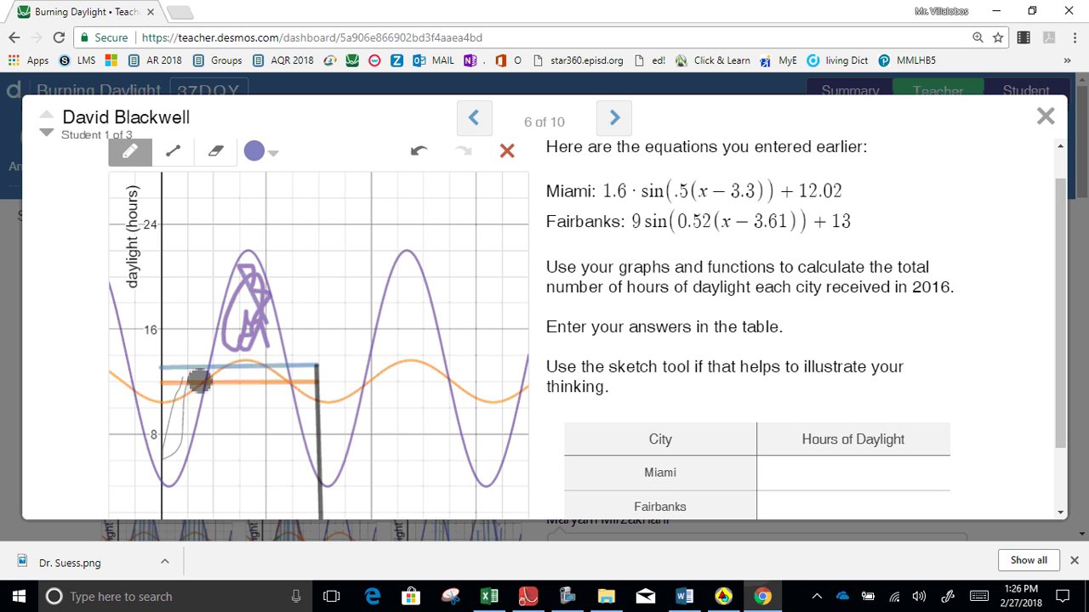
pyautogui.moveTo(297, 369)
pyautogui.mouseDown()
pyautogui.moveTo(313, 450)
pyautogui.moveTo(326, 386)
pyautogui.moveTo(327, 424)
pyautogui.moveTo(316, 395)
pyautogui.moveTo(315, 437)
pyautogui.moveTo(311, 400)
pyautogui.mouseUp()
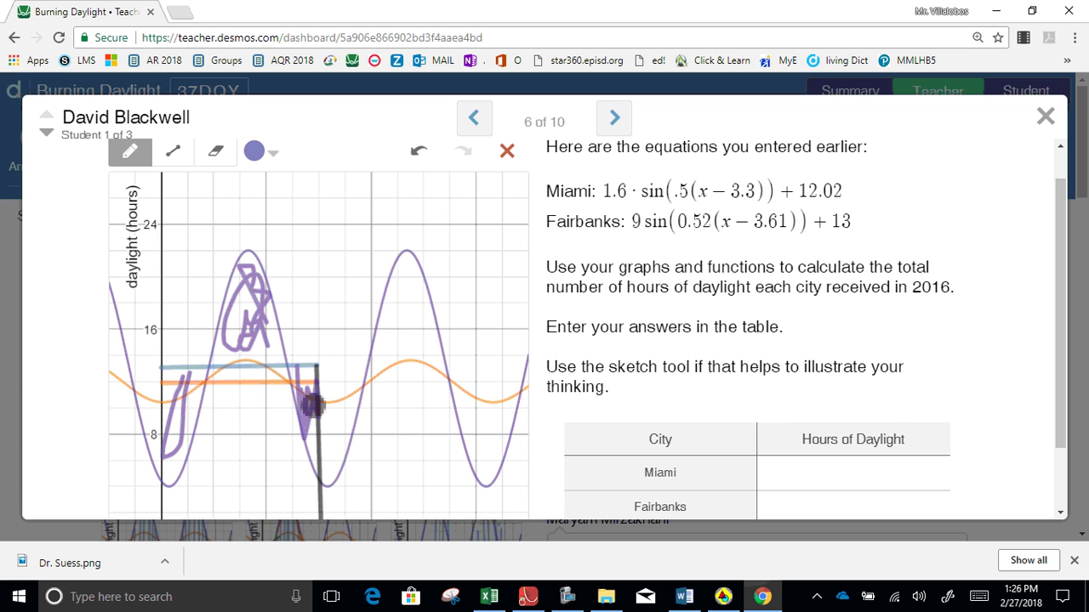
# Step: Erase the purple scribble inside the first peak of the purple curve
pyautogui.click(210, 162)
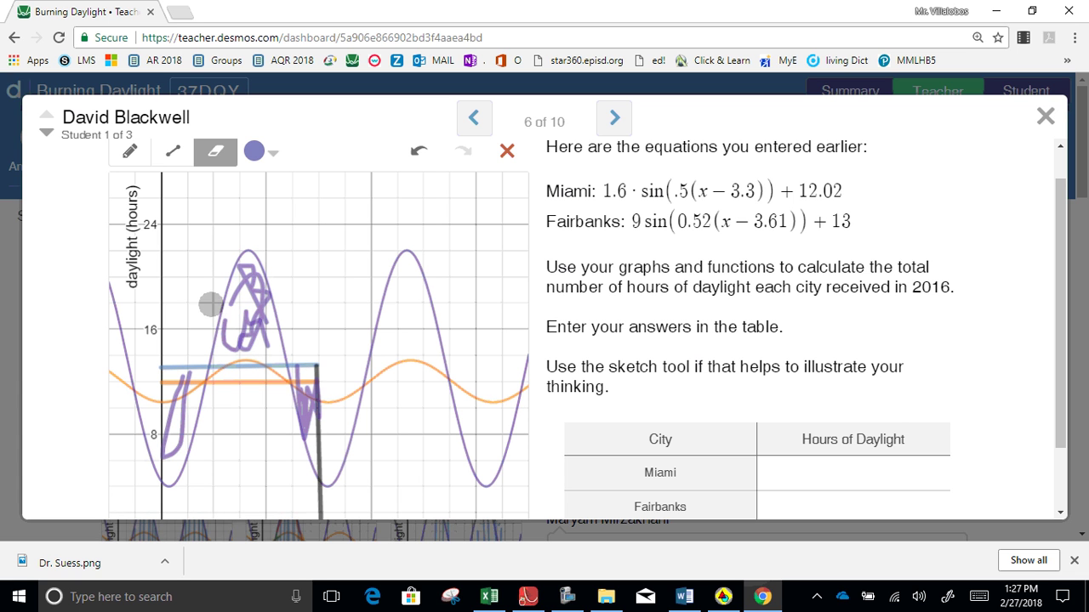
pyautogui.moveTo(225, 304)
pyautogui.mouseDown()
pyautogui.moveTo(273, 324)
pyautogui.moveTo(201, 338)
pyautogui.moveTo(290, 349)
pyautogui.moveTo(243, 336)
pyautogui.moveTo(288, 335)
pyautogui.moveTo(221, 325)
pyautogui.moveTo(249, 322)
pyautogui.moveTo(222, 333)
pyautogui.moveTo(260, 308)
pyautogui.moveTo(248, 273)
pyautogui.mouseUp()
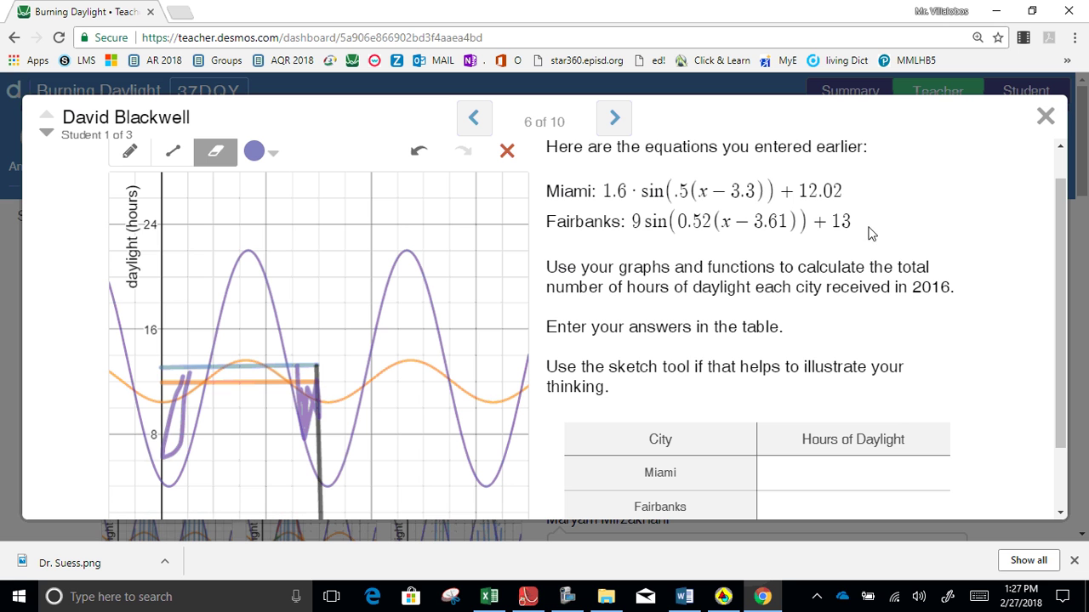
# Step: Enter =13*30*12 as the hours of daylight for Fairbanks, using the constant 13 from its equation
pyautogui.moveTo(851, 221); pyautogui.dragTo(831, 221)
pyautogui.click(791, 507)
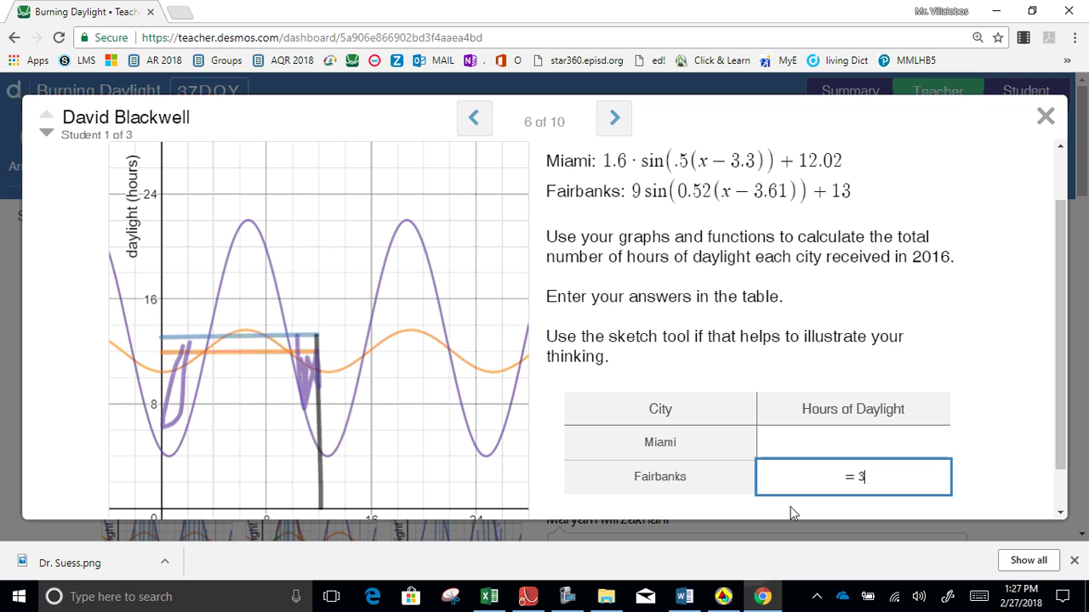
pyautogui.write('=30*12')
pyautogui.write('*')
pyautogui.write('13')
pyautogui.press('BackSpace')
pyautogui.press('BackSpace')
pyautogui.press('BackSpace')
pyautogui.press('BackSpace')
pyautogui.press('BackSpace')
pyautogui.write('*30')
pyautogui.write('*12')
pyautogui.click(790, 513)
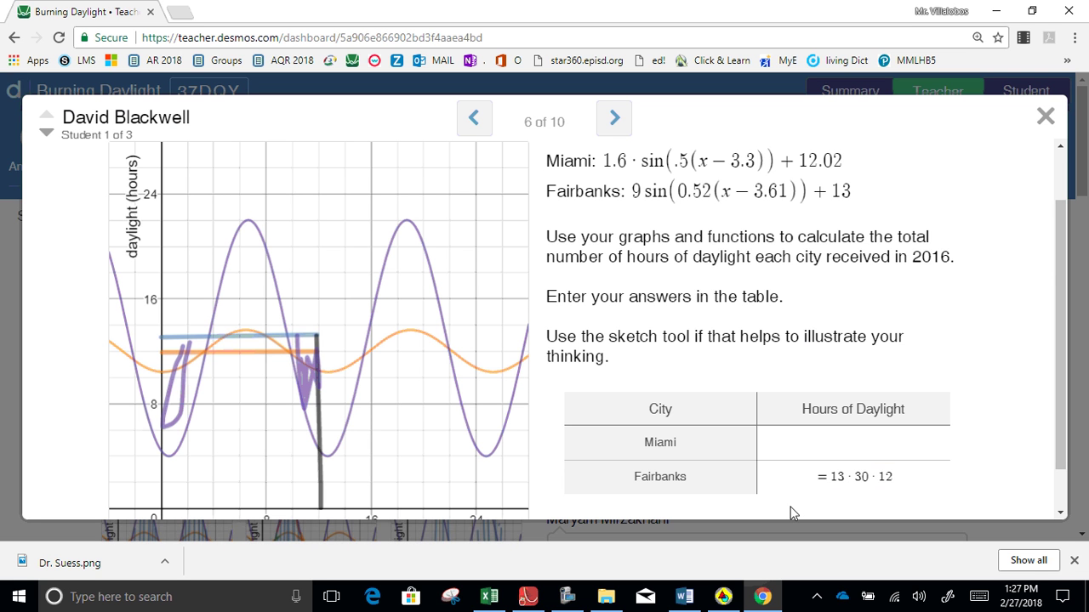
# Step: Enter =12.02*30*12 as the hours of daylight for Miami
pyautogui.click(833, 448)
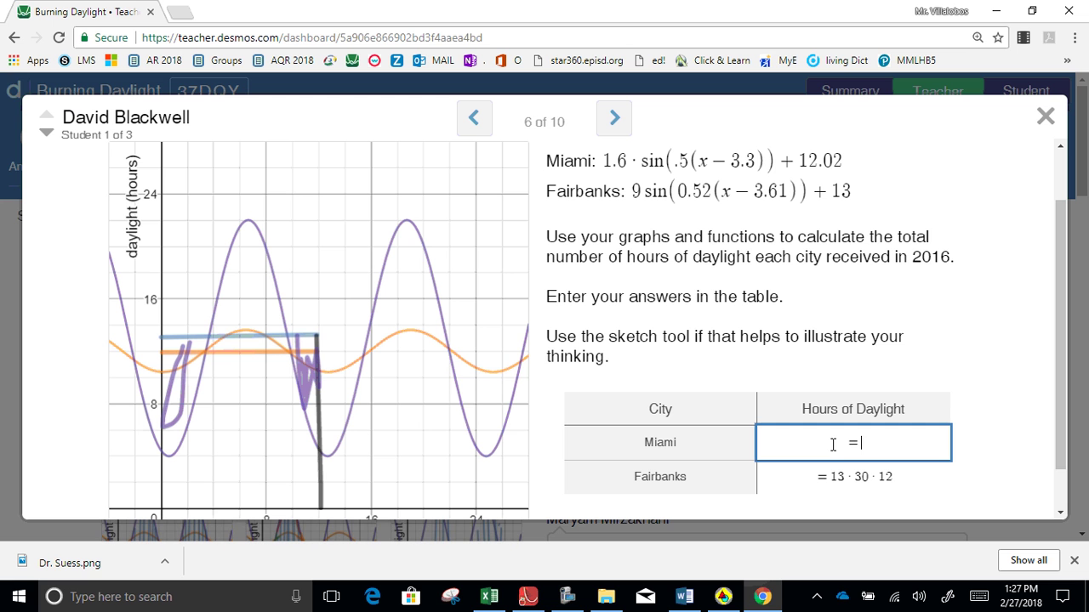
pyautogui.write('=12.02')
pyautogui.write('*30*')
pyautogui.write('12')
pyautogui.press('Tab')
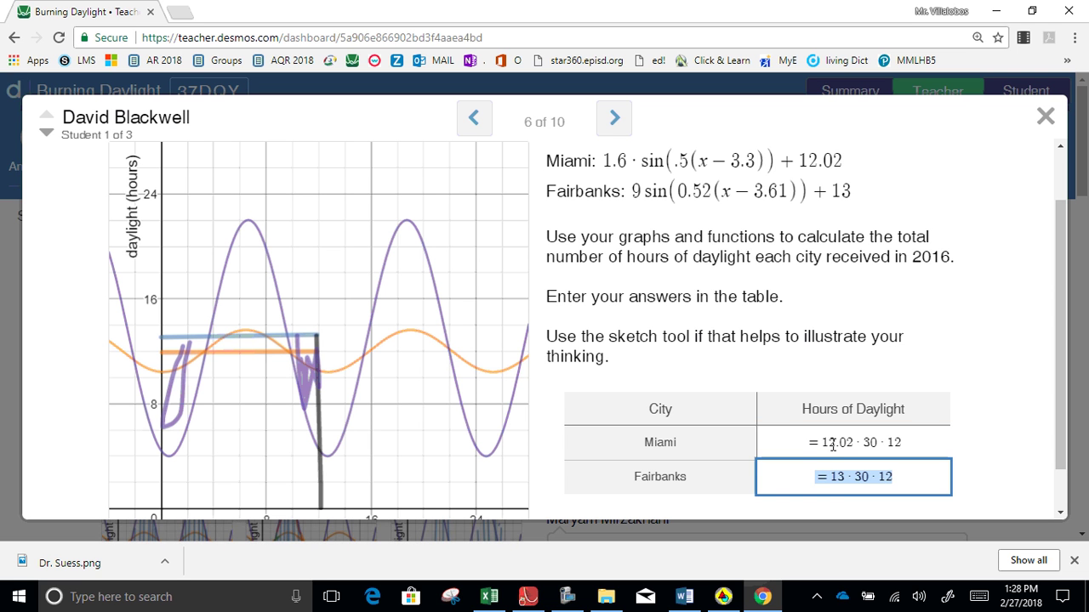
pyautogui.click(840, 491)
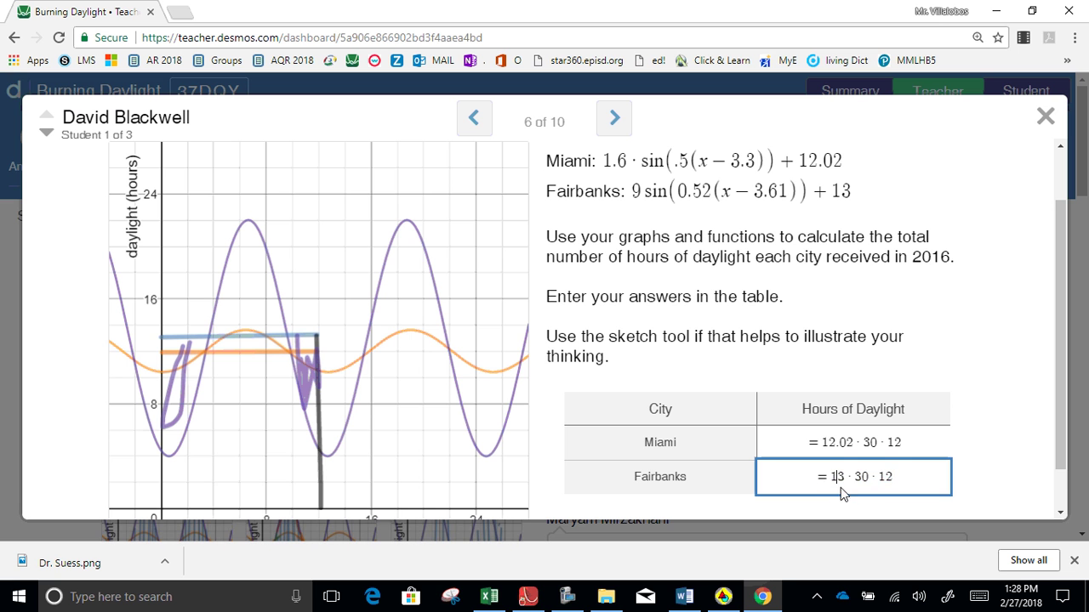
pyautogui.click(1060, 514)
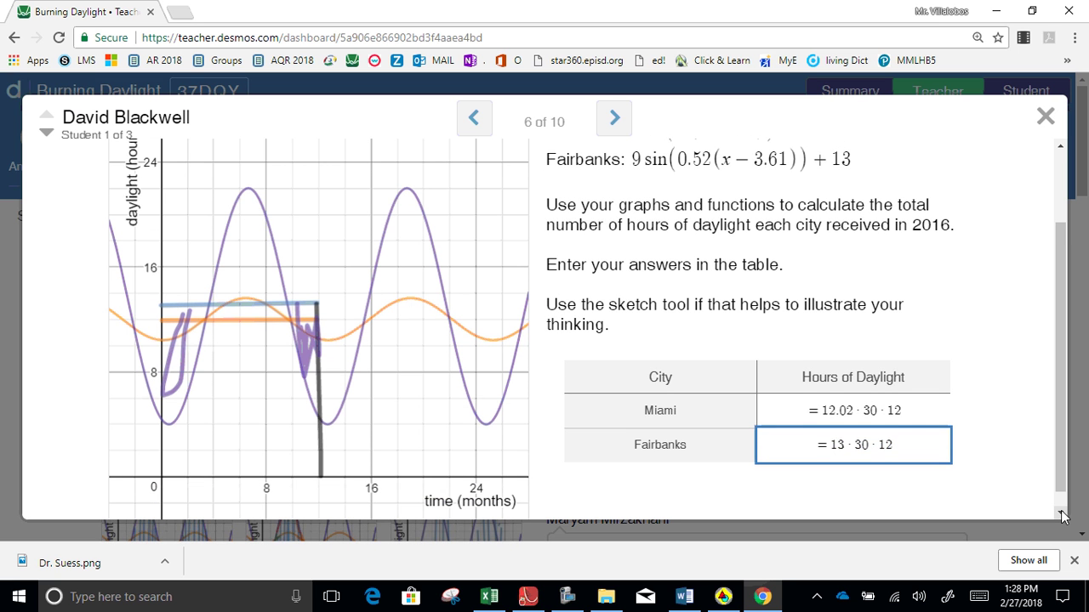
pyautogui.click(1060, 514)
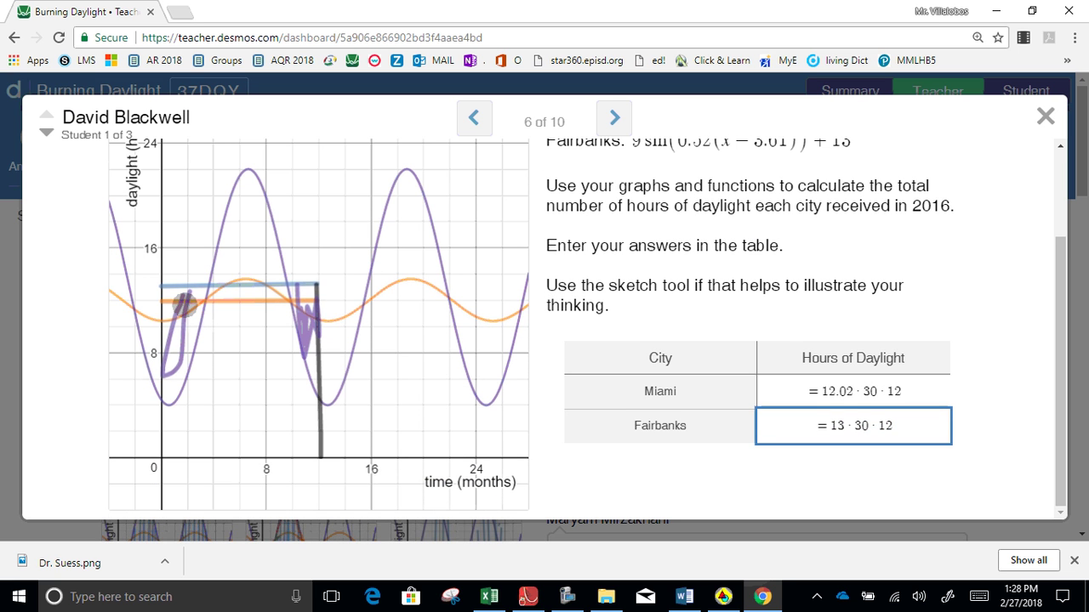
pyautogui.click(1061, 146)
pyautogui.click(1060, 146)
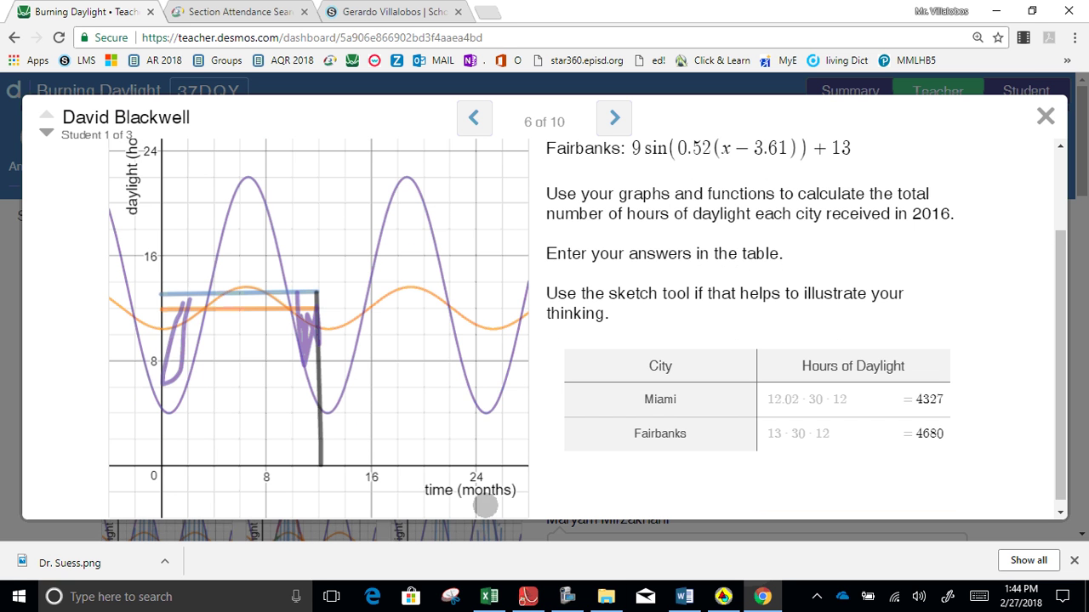
# Step: Scribble orange shading under the Miami curve's first peak and between the curve and its orange midline near months 0 to 2 and 12
pyautogui.moveTo(1061, 313); pyautogui.dragTo(1061, 249)
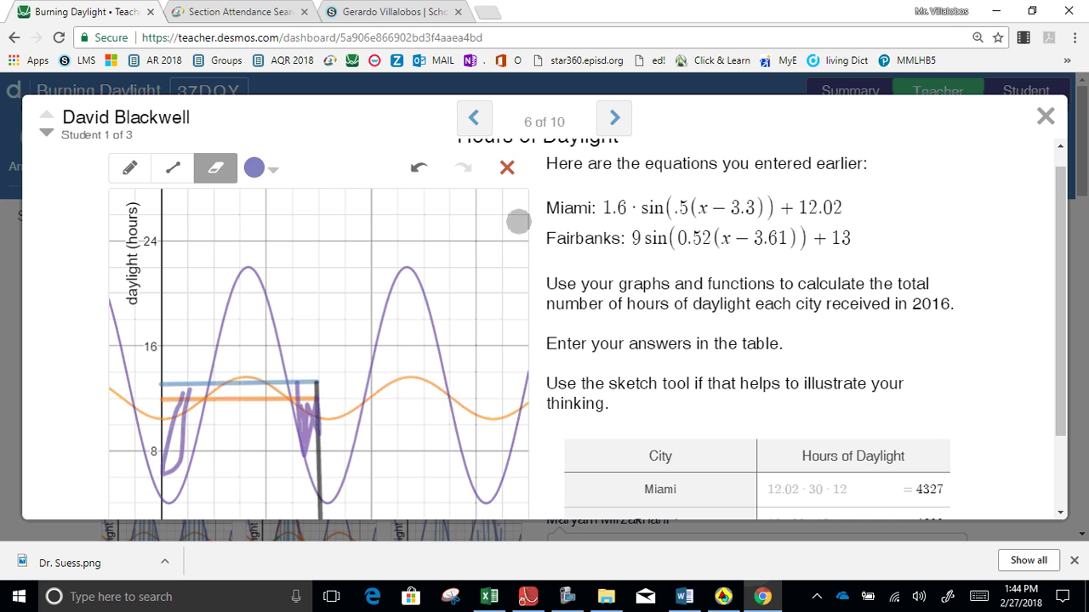
pyautogui.click(273, 172)
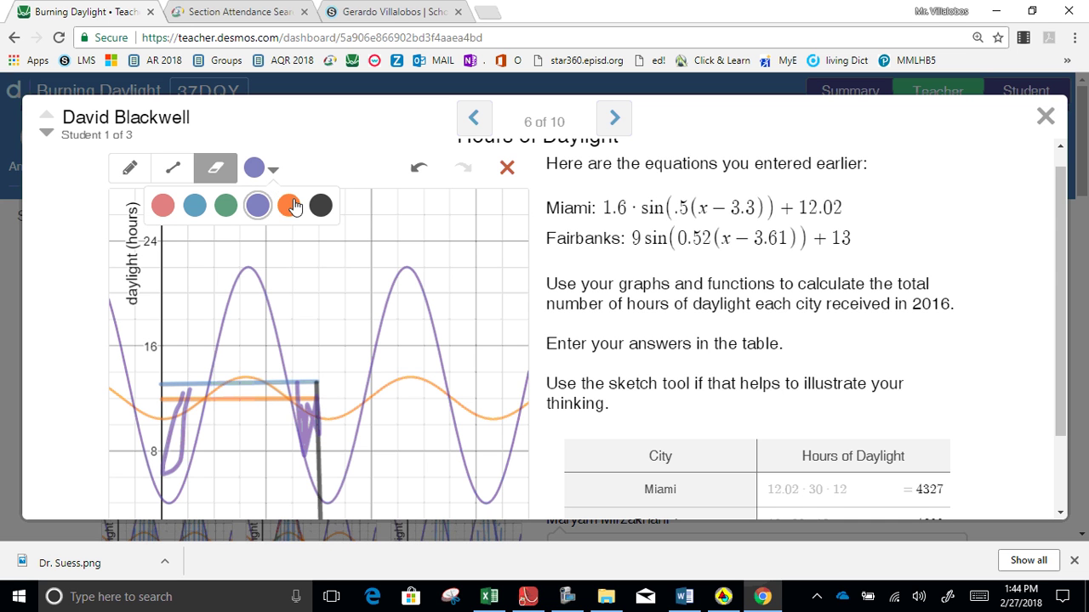
pyautogui.click(290, 205)
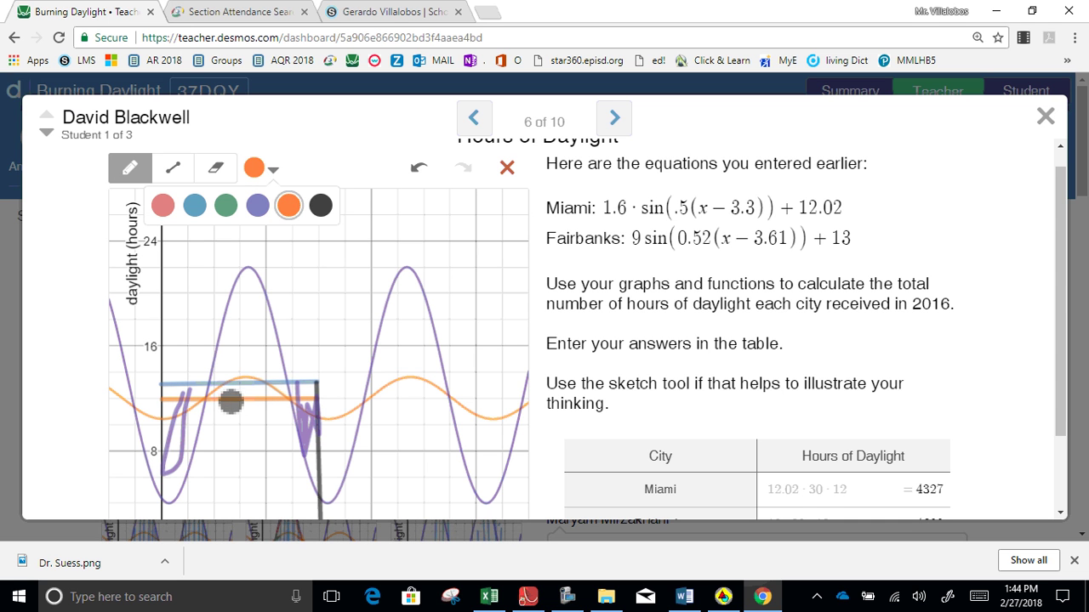
pyautogui.click(251, 393)
pyautogui.moveTo(262, 398)
pyautogui.mouseDown()
pyautogui.moveTo(279, 400)
pyautogui.moveTo(246, 406)
pyautogui.mouseUp()
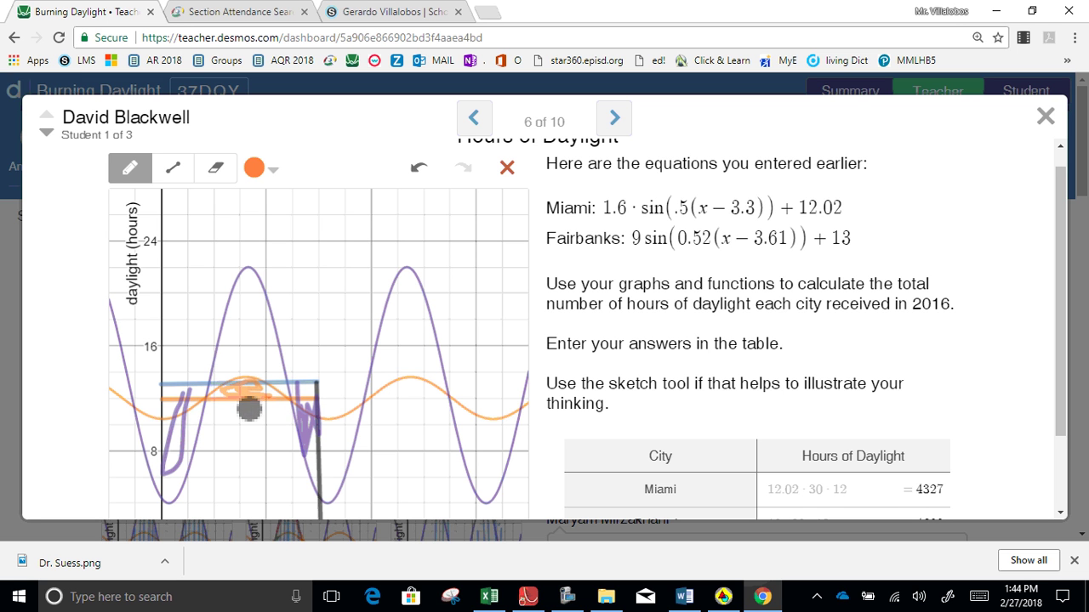
pyautogui.moveTo(174, 414); pyautogui.dragTo(184, 418)
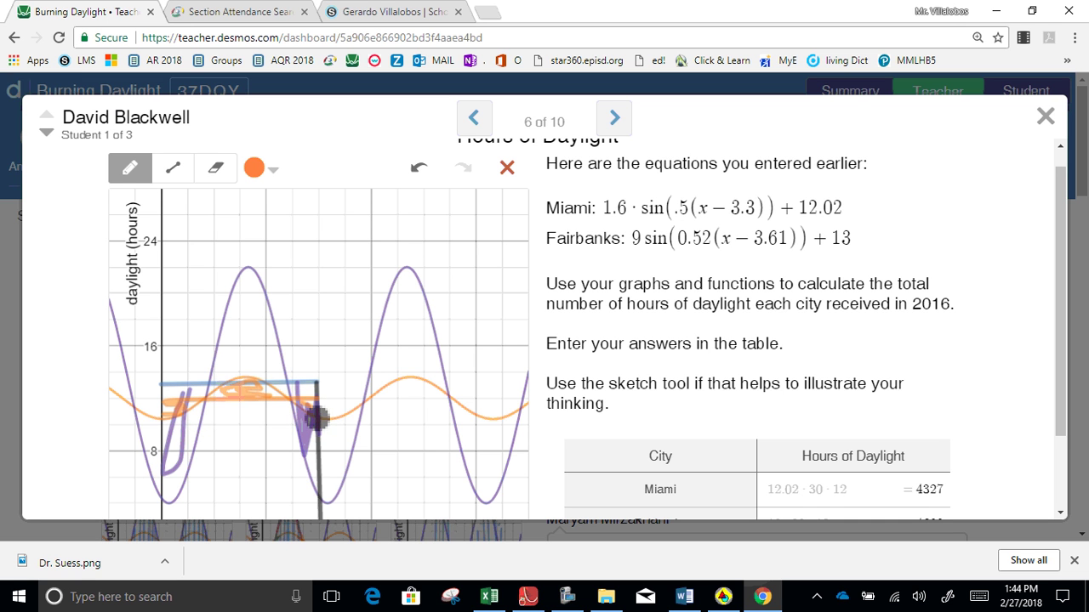
# Step: Erase the orange scribble inside the Miami curve's first peak and the blue horizontal line above it
pyautogui.click(217, 171)
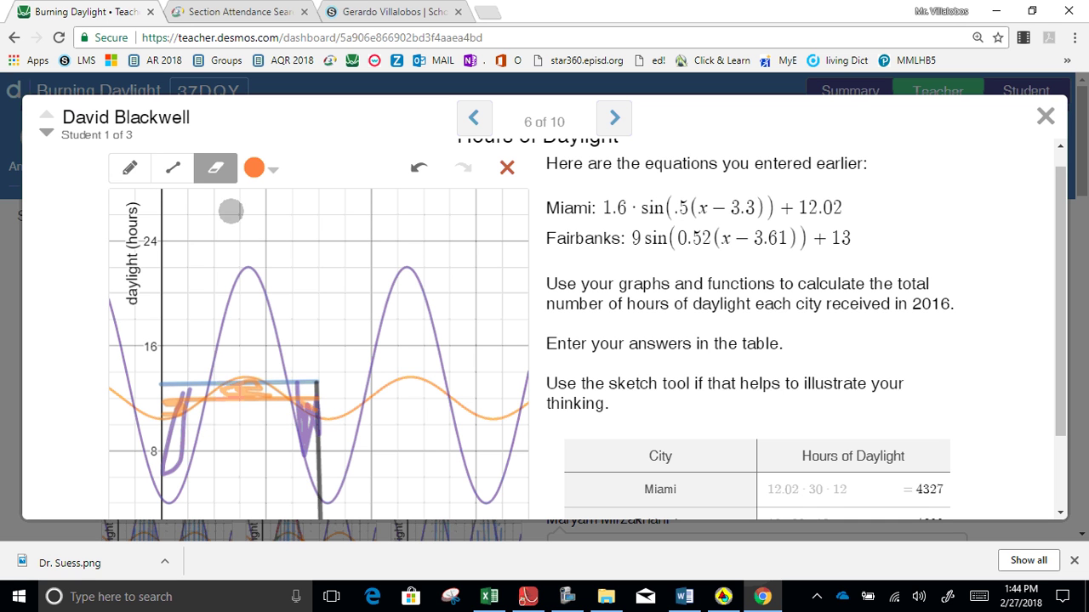
pyautogui.moveTo(236, 375)
pyautogui.mouseDown()
pyautogui.moveTo(306, 374)
pyautogui.moveTo(173, 370)
pyautogui.moveTo(219, 377)
pyautogui.mouseUp()
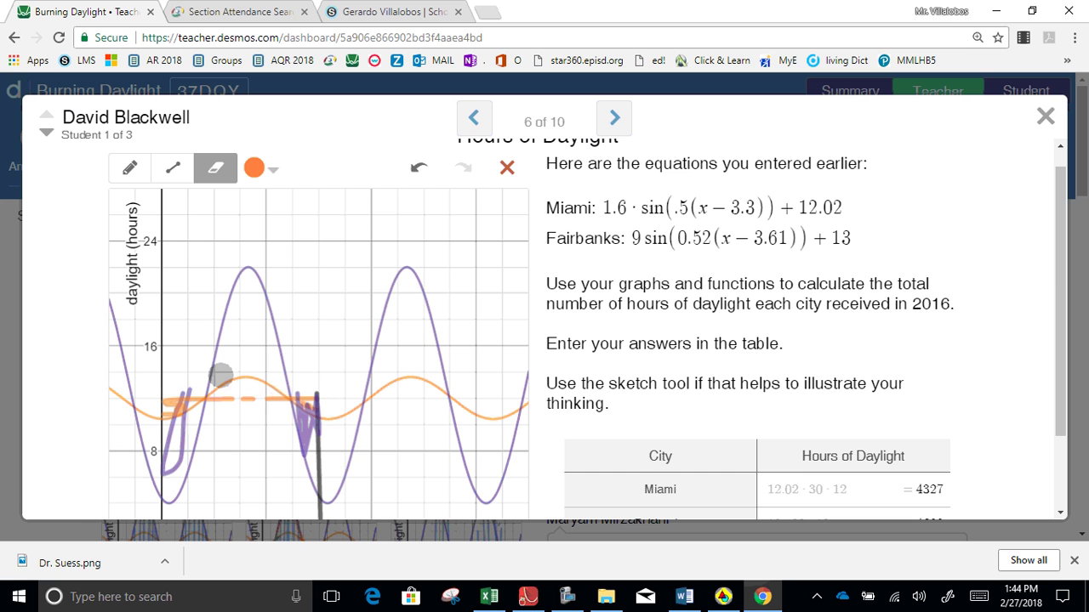
# Step: Remove the factor 30 from the Fairbanks hours of daylight so the entry reads 13*12
pyautogui.scroll(-1, 1054, 391)
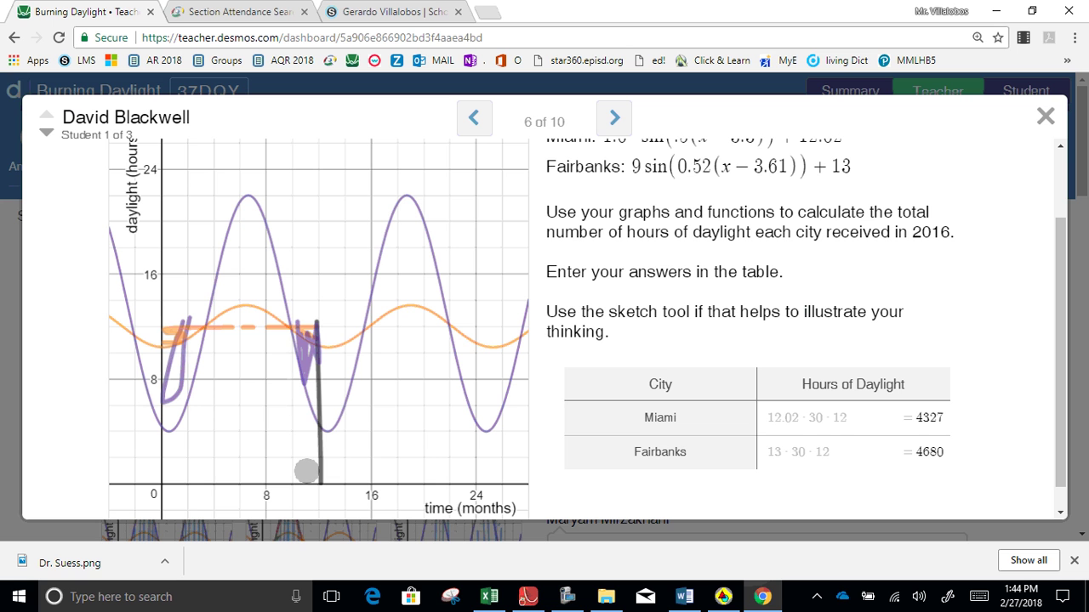
pyautogui.click(791, 448)
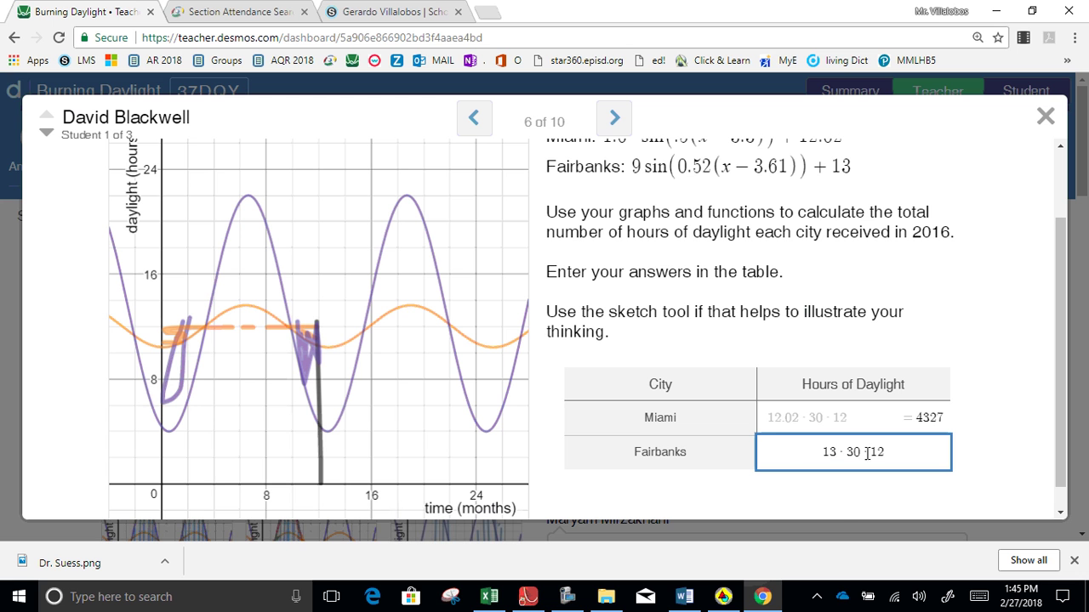
pyautogui.press('BackSpace')
pyautogui.press('BackSpace')
pyautogui.press('BackSpace')
pyautogui.press('Return')
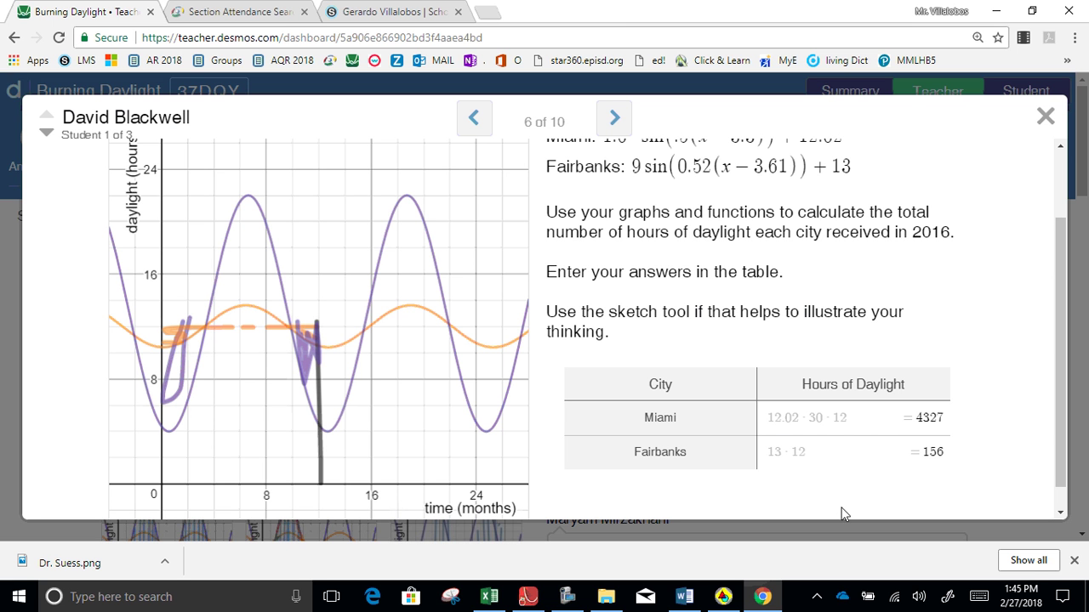
# Step: Remove the factor 30 from the Miami hours of daylight so the entry reads 12.02*12
pyautogui.click(825, 421)
pyautogui.press('BackSpace')
pyautogui.press('BackSpace')
pyautogui.press('BackSpace')
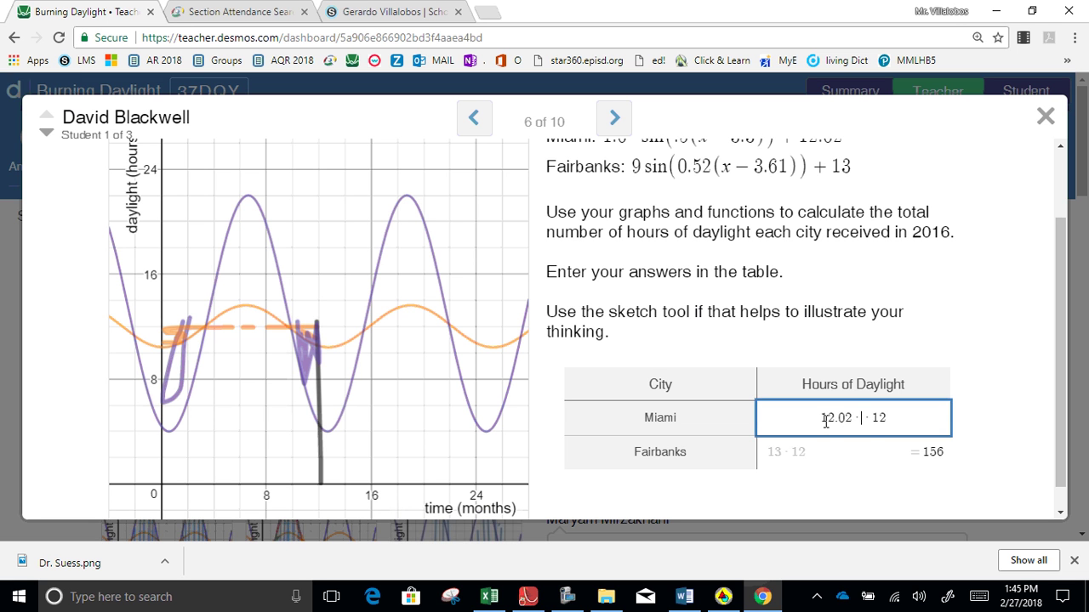
pyautogui.press('Return')
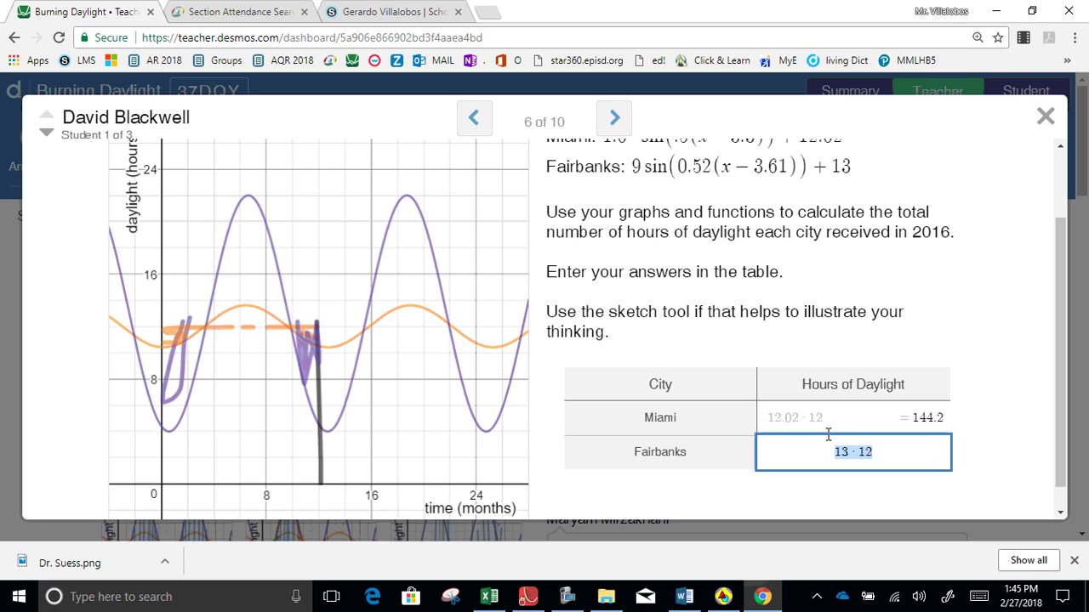
# Step: Put the factor 30 at the front of the Miami hours of daylight, making it 30*12.02*12
pyautogui.click(839, 416)
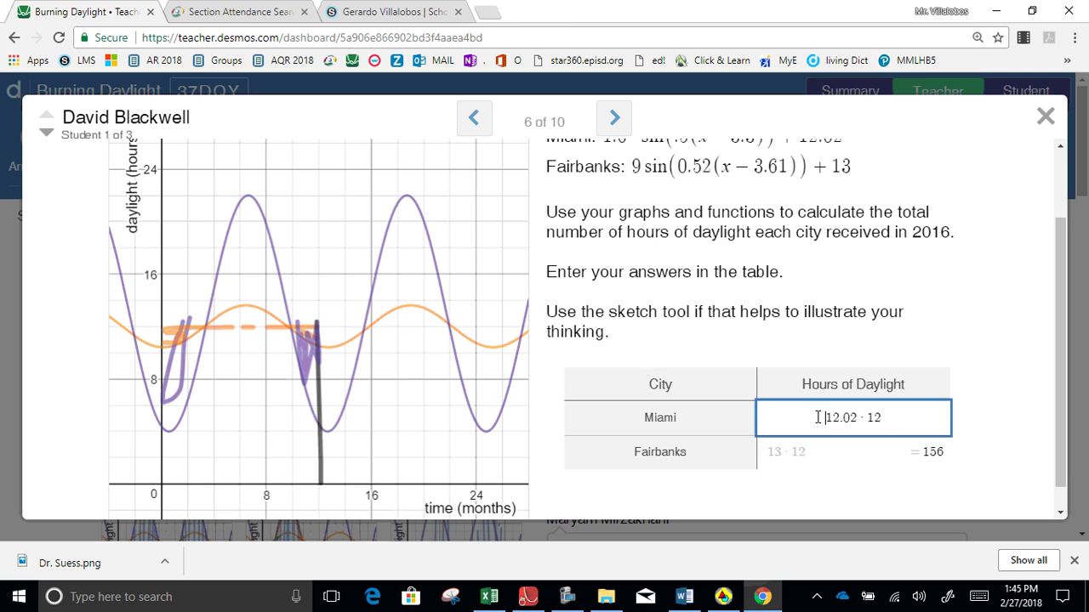
pyautogui.write('3')
pyautogui.press('BackSpace')
pyautogui.write('30*')
pyautogui.press('Return')
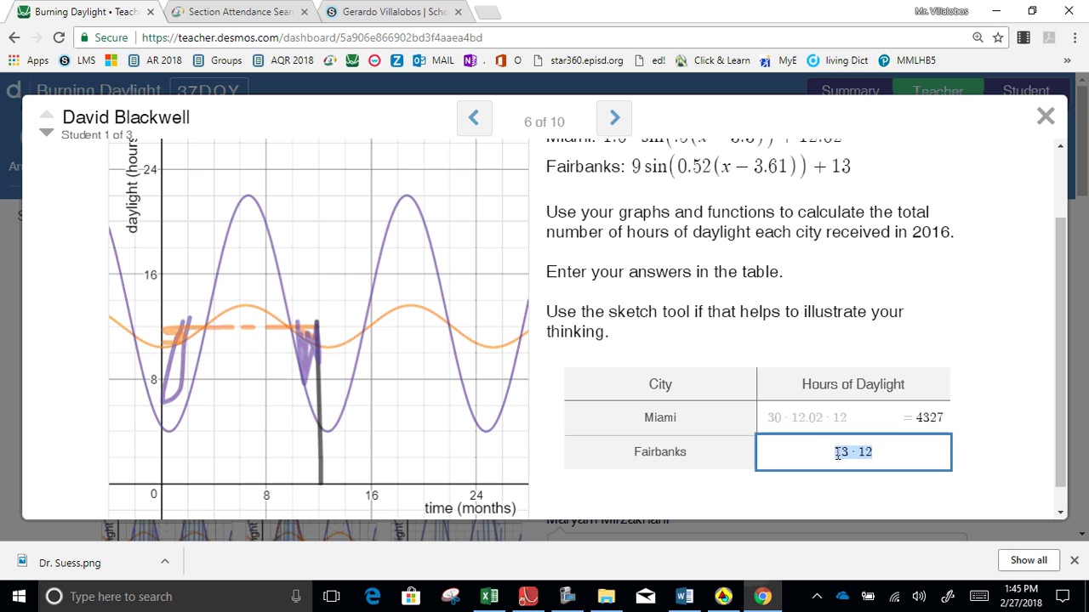
# Step: Put the factor 30 at the front of the Fairbanks hours of daylight, making it 30*13*12
pyautogui.click(838, 455)
pyautogui.write('30')
pyautogui.press('BackSpace')
pyautogui.press('BackSpace')
pyautogui.write('30*')
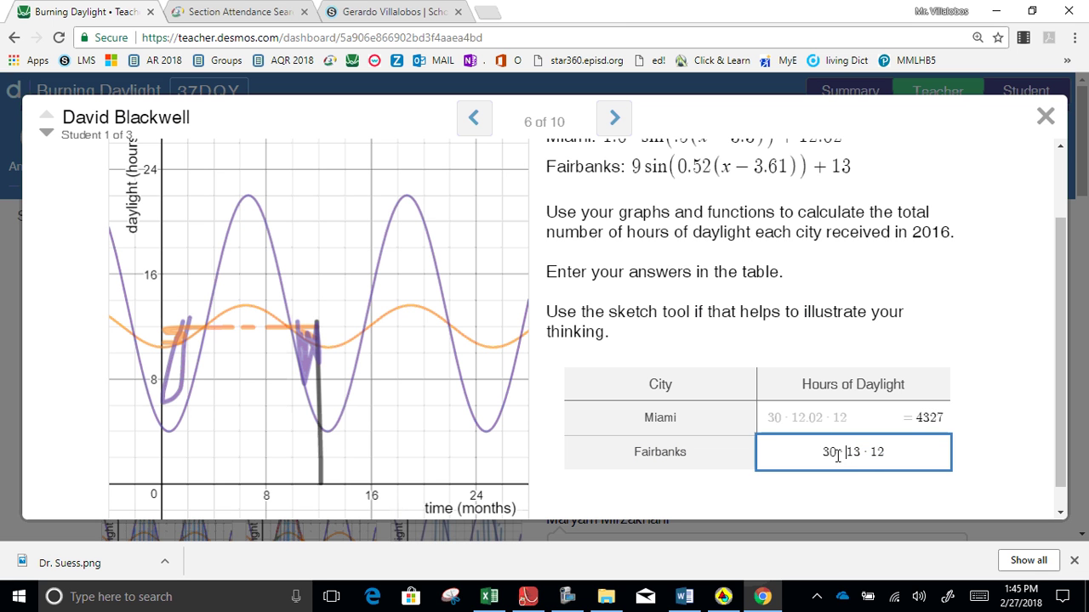
pyautogui.press('Return')
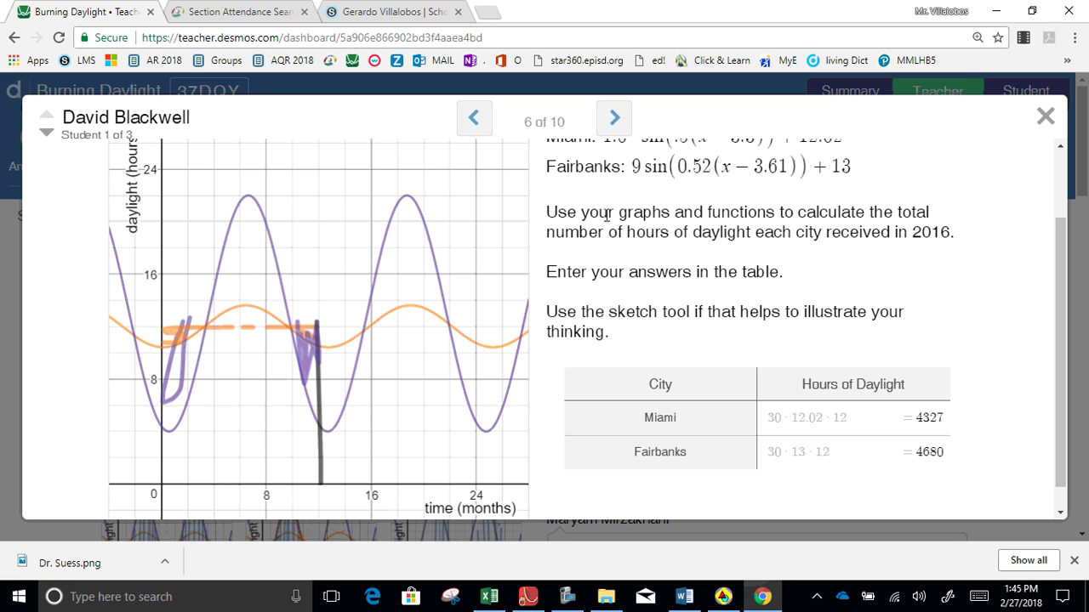
# Step: On screen 7 of the activity, sketch a freehand orange line at about 12 hours from month 0 to about month 8
pyautogui.click(611, 120)
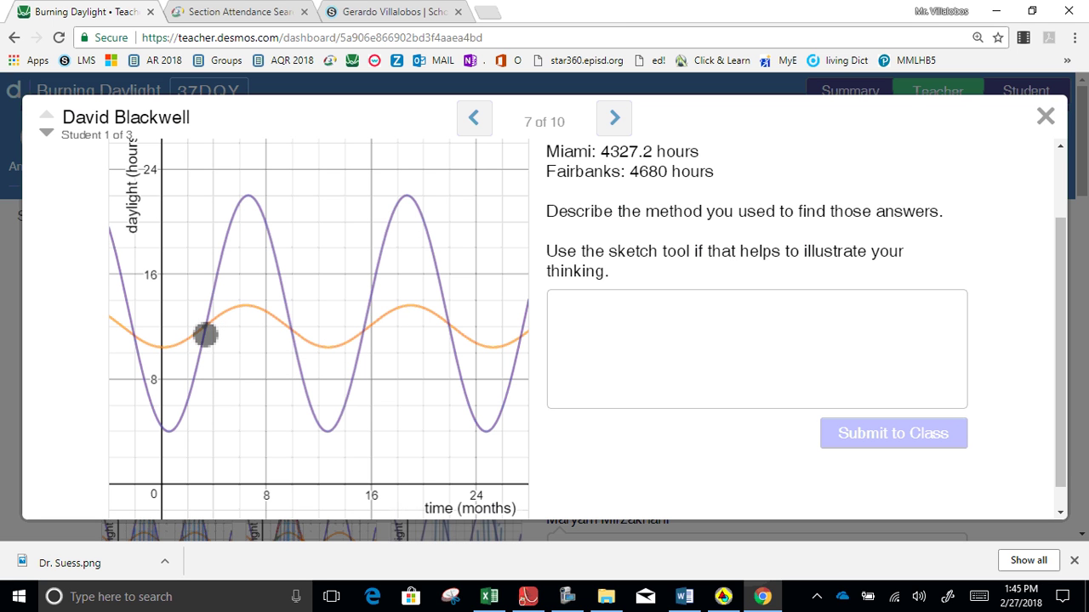
pyautogui.click(177, 327)
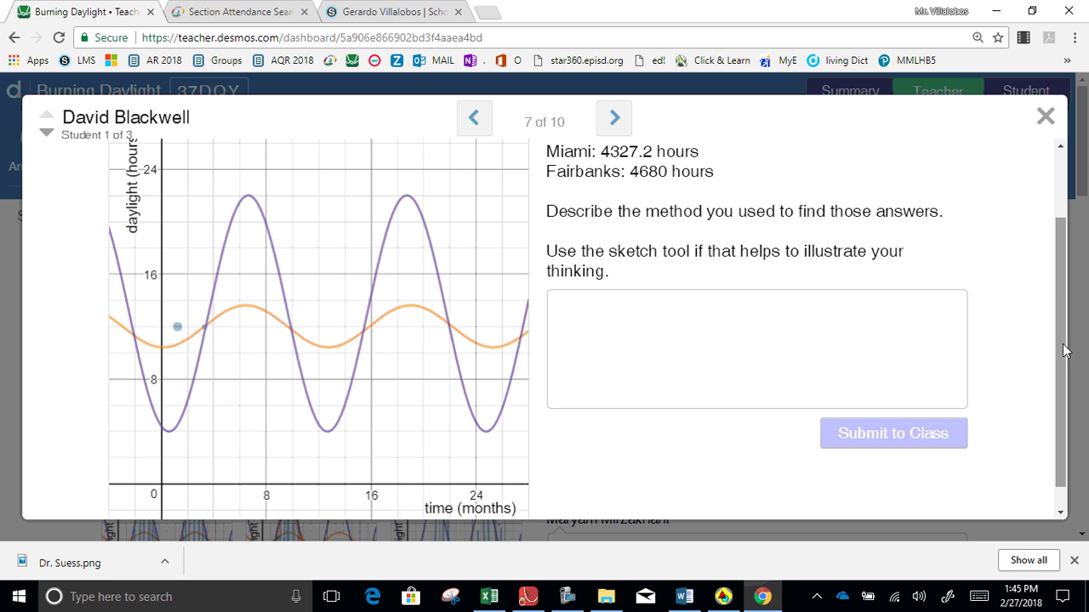
pyautogui.scroll(1, 1057, 311)
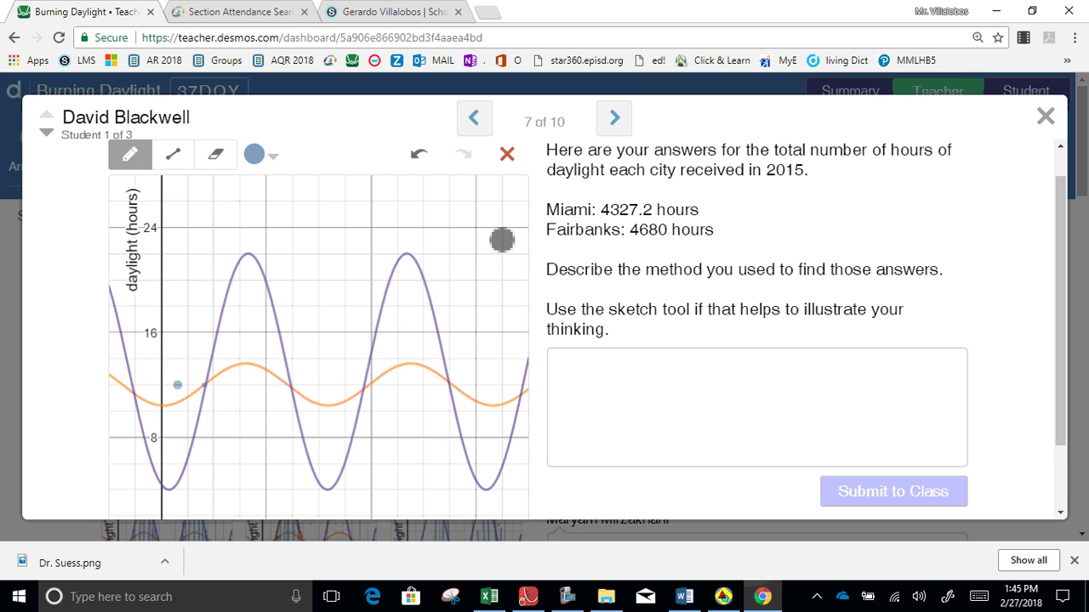
pyautogui.click(272, 163)
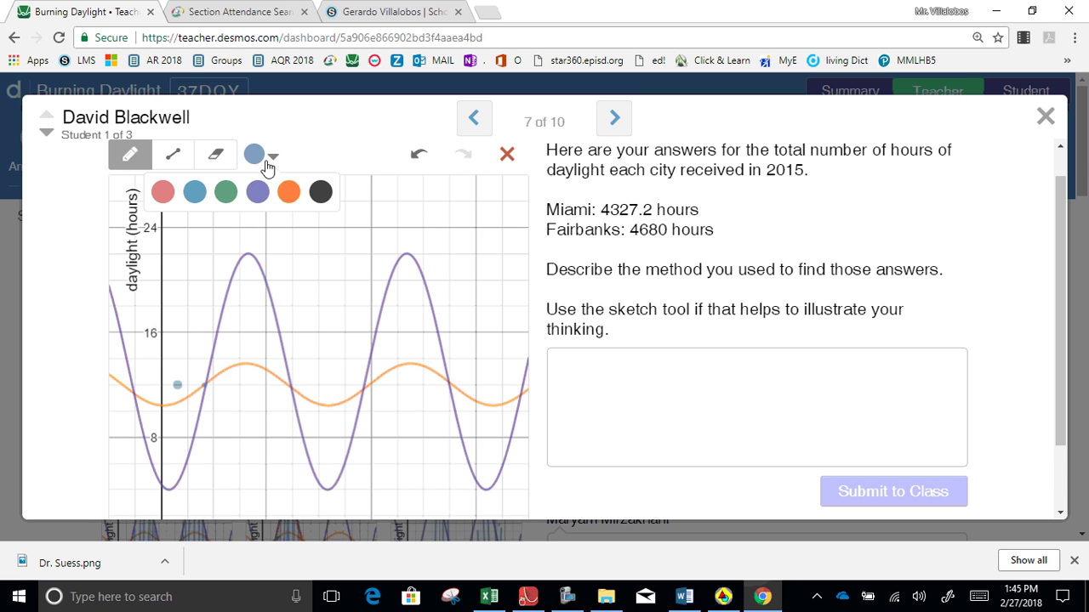
pyautogui.click(292, 199)
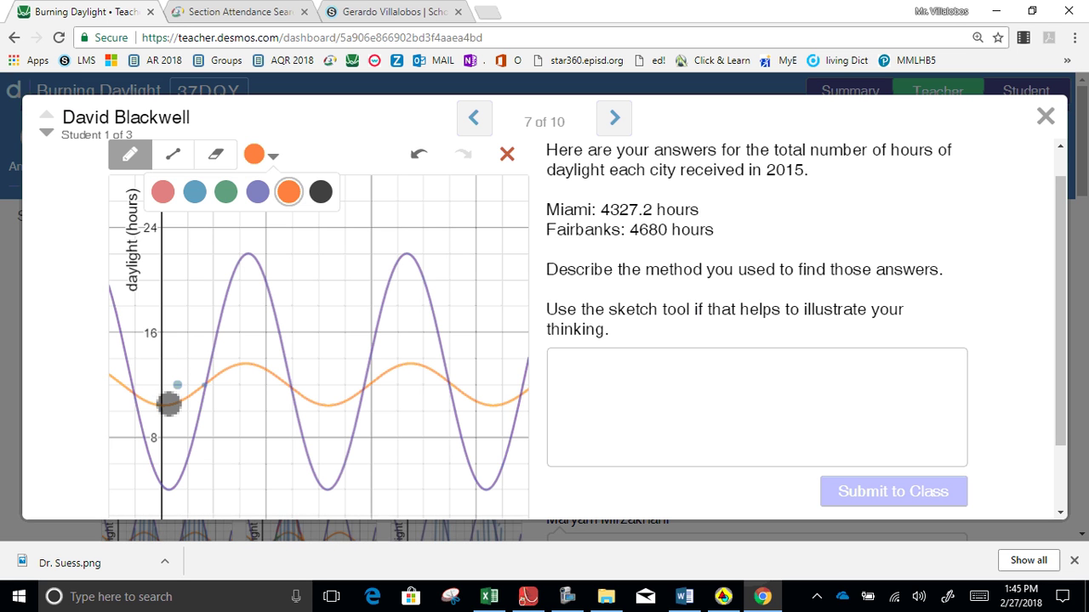
pyautogui.moveTo(168, 391); pyautogui.dragTo(281, 391)
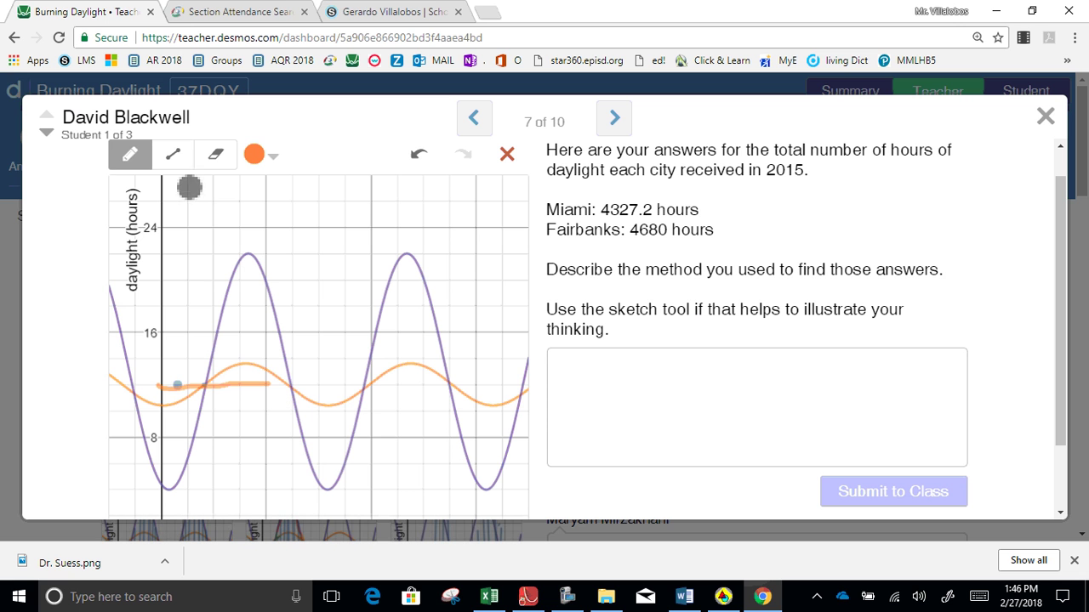
# Step: Draw straight orange lines along about 12 hours from month 0 to 12 and down to the time axis at about month 12
pyautogui.click(172, 154)
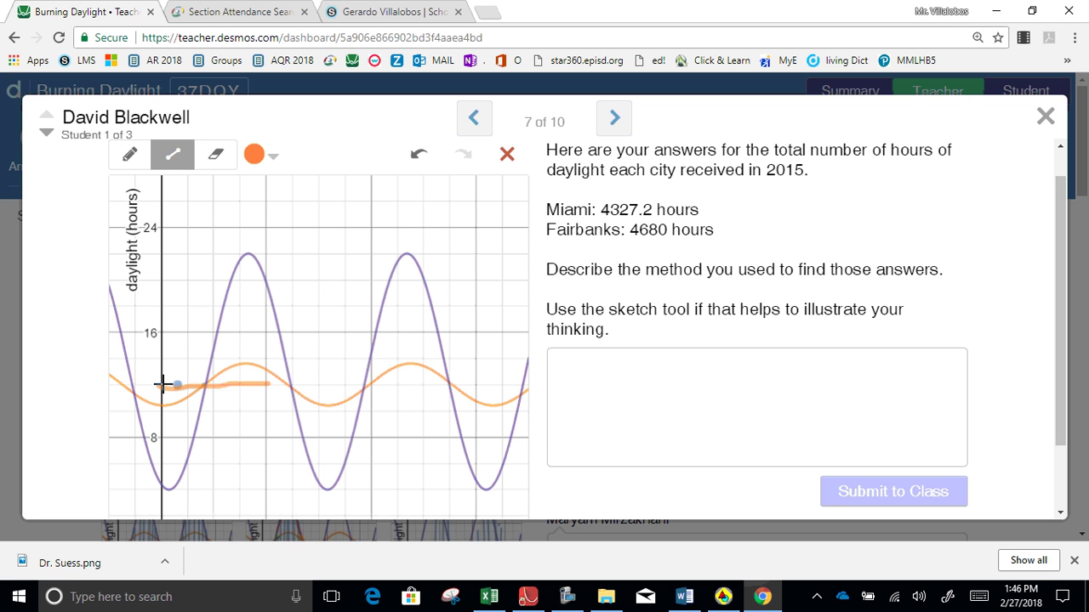
pyautogui.moveTo(161, 385); pyautogui.dragTo(323, 514)
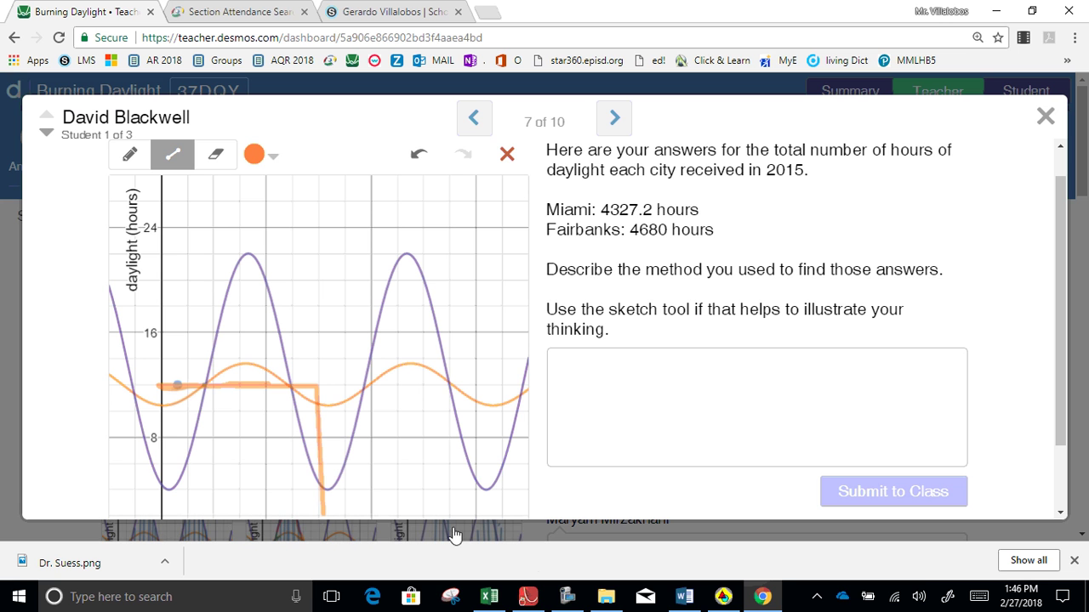
pyautogui.click(1061, 513)
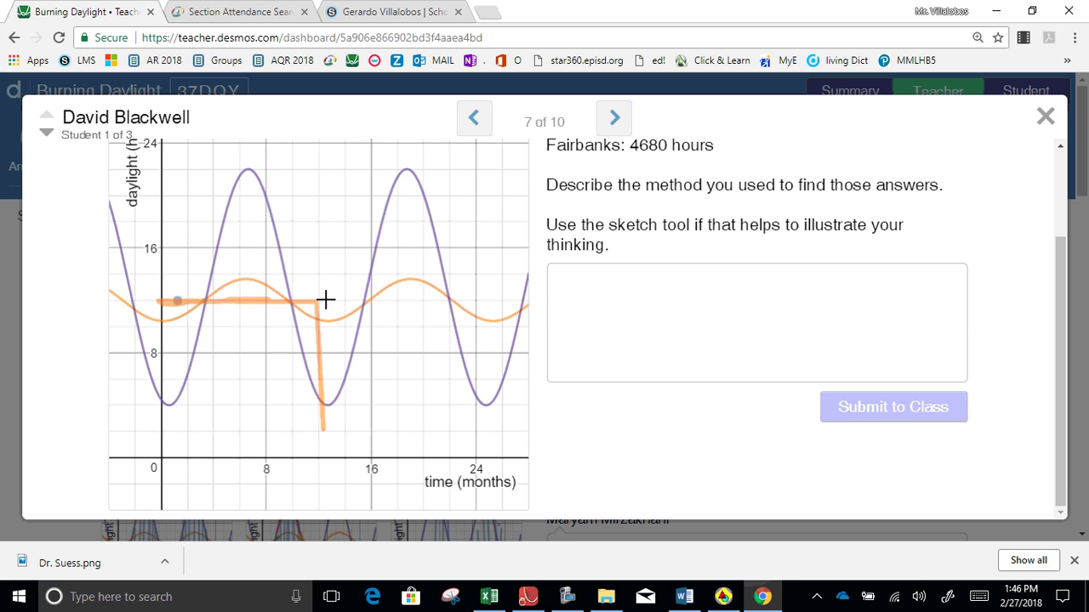
pyautogui.moveTo(318, 302); pyautogui.dragTo(323, 448)
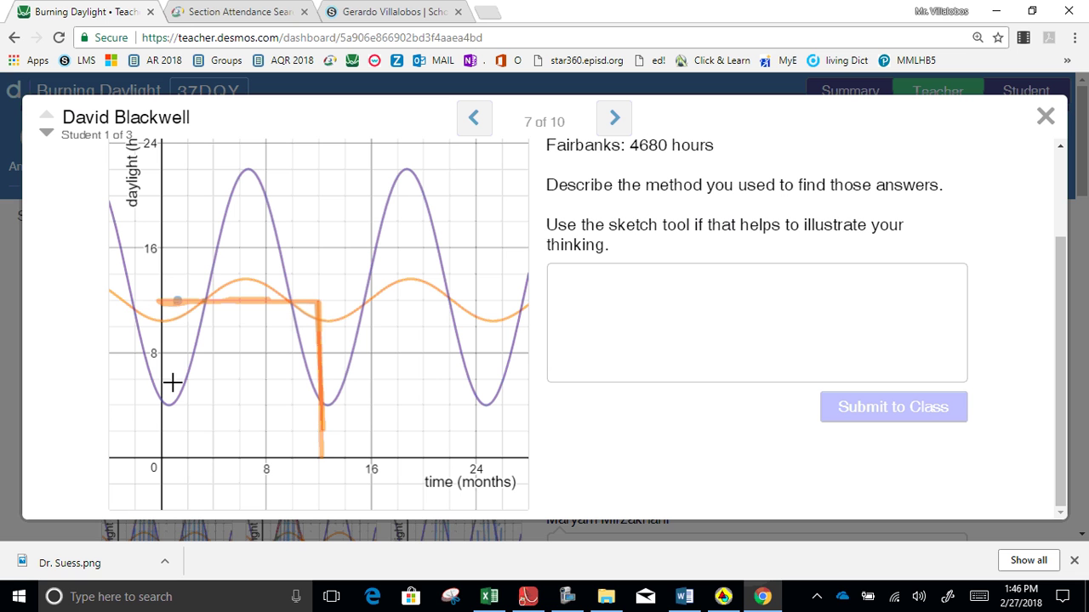
# Step: Draw vertical orange lines from the time axis up to the midline at about months 2, 4, 6, 8 and 10
pyautogui.moveTo(185, 458)
pyautogui.mouseDown()
pyautogui.moveTo(179, 382)
pyautogui.moveTo(184, 302)
pyautogui.mouseUp()
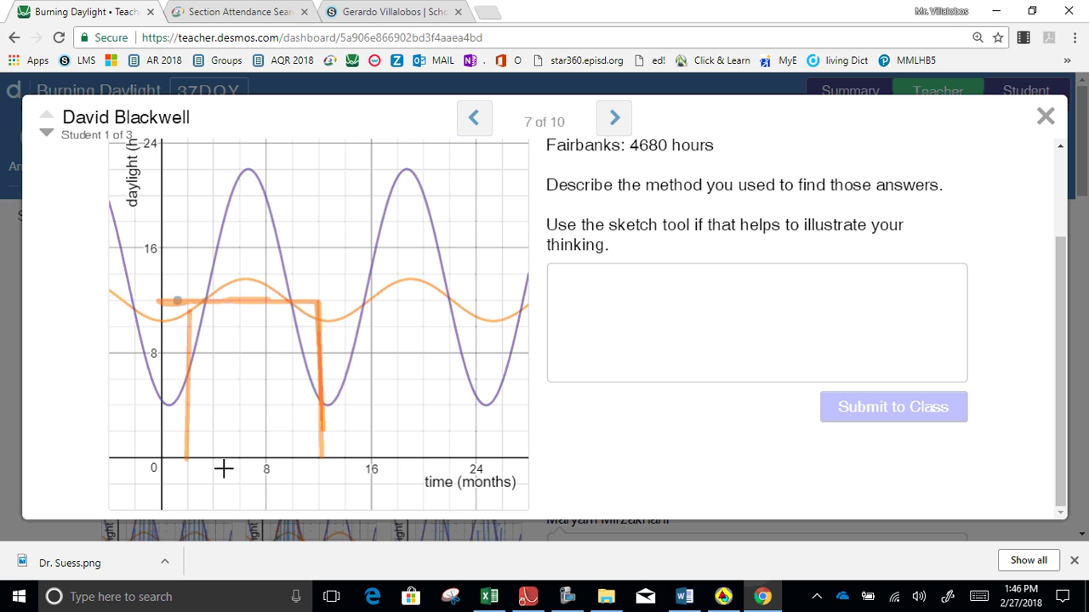
pyautogui.moveTo(216, 456); pyautogui.dragTo(214, 314)
pyautogui.moveTo(240, 457); pyautogui.dragTo(243, 300)
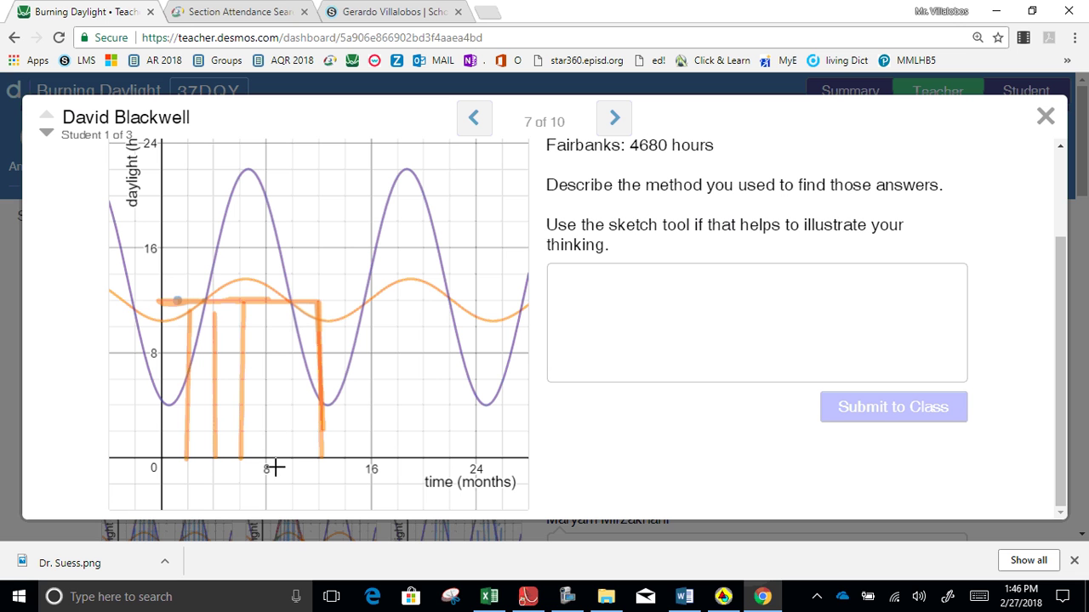
pyautogui.moveTo(266, 458); pyautogui.dragTo(264, 315)
pyautogui.moveTo(294, 457)
pyautogui.mouseDown()
pyautogui.moveTo(277, 361)
pyautogui.moveTo(292, 300)
pyautogui.mouseUp()
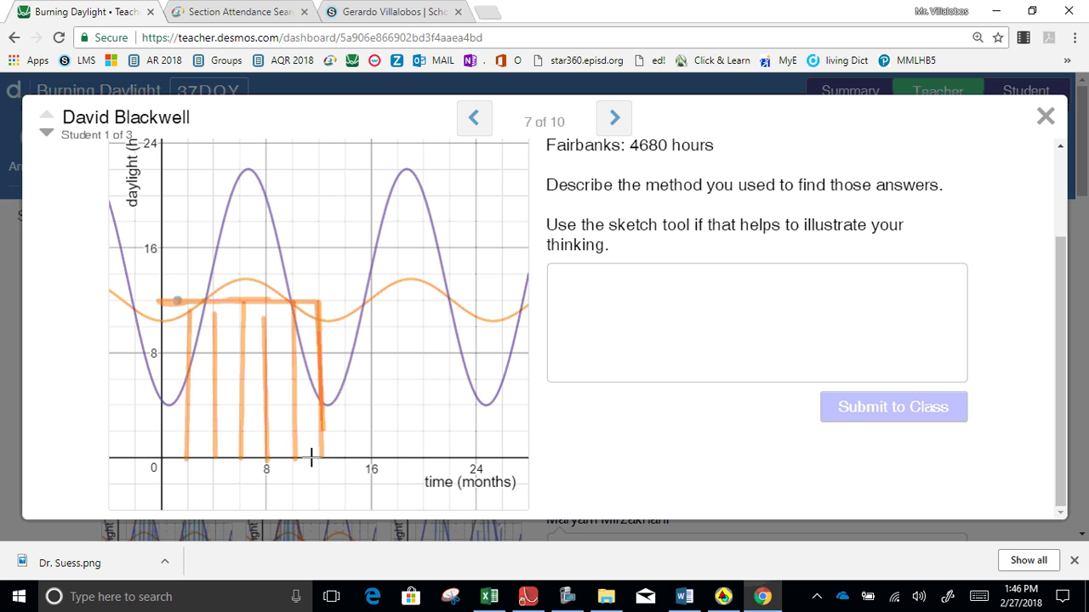
# Step: Add vertical orange lines between the existing ones at about months 11, 9, 7, 5 and 3, reaching up to the midline
pyautogui.moveTo(312, 458); pyautogui.dragTo(305, 305)
pyautogui.moveTo(279, 457); pyautogui.dragTo(278, 309)
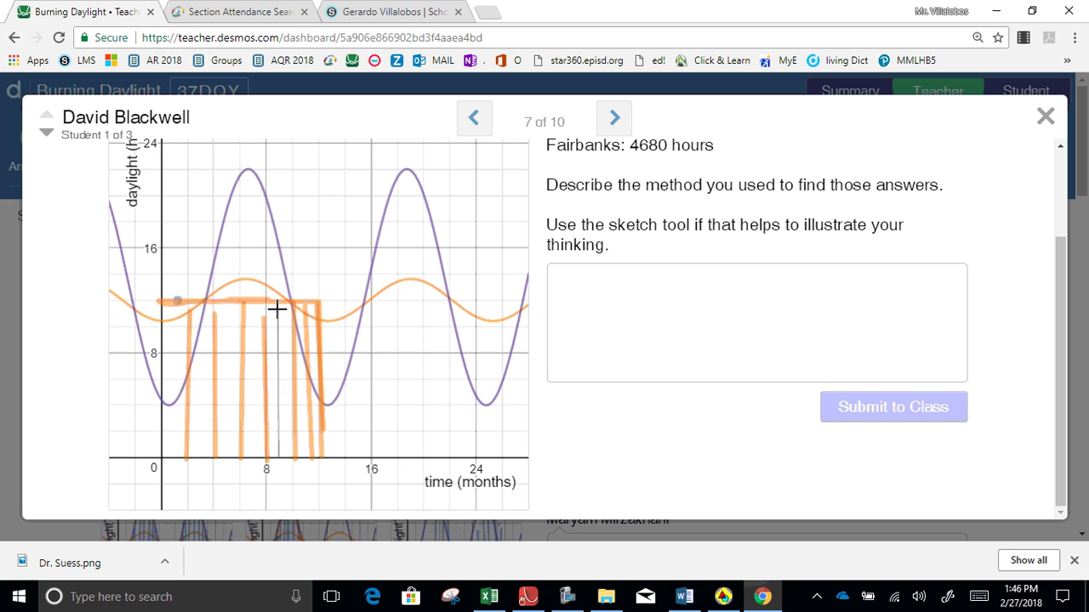
pyautogui.moveTo(252, 460); pyautogui.dragTo(255, 301)
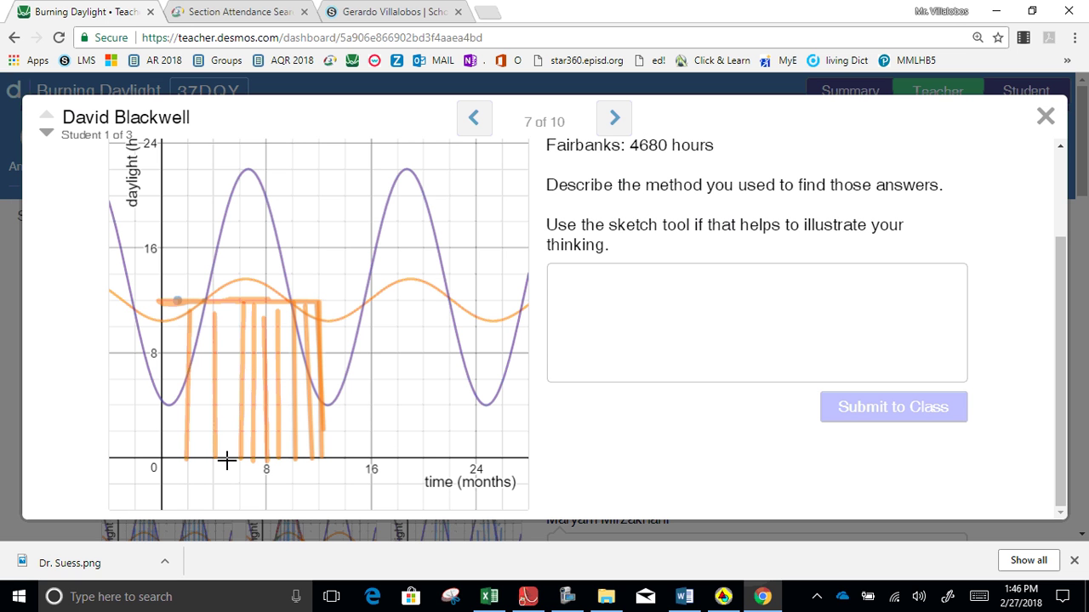
pyautogui.moveTo(227, 459); pyautogui.dragTo(229, 308)
pyautogui.moveTo(203, 457)
pyautogui.mouseDown()
pyautogui.moveTo(195, 340)
pyautogui.moveTo(204, 301)
pyautogui.mouseUp()
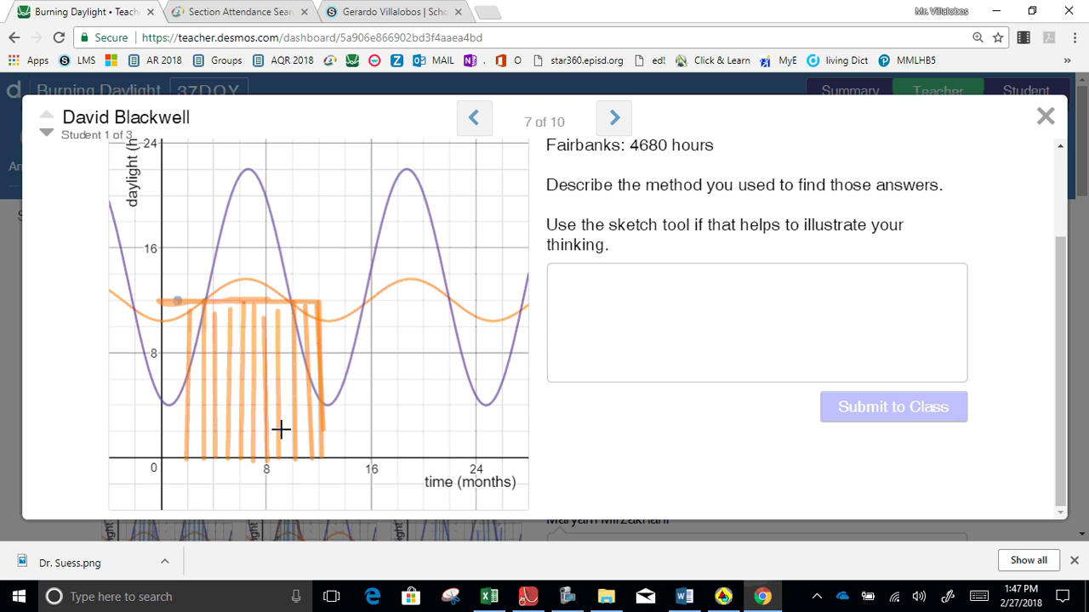
# Step: Begin the method description on screen 7 with "The idea is realize you"
pyautogui.click(590, 306)
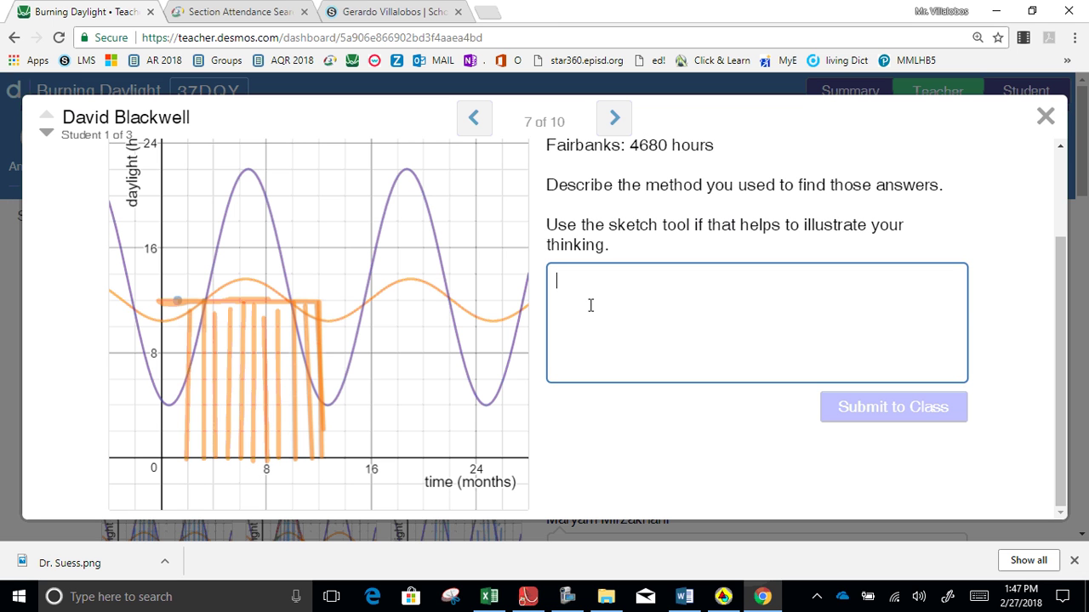
pyautogui.write('The')
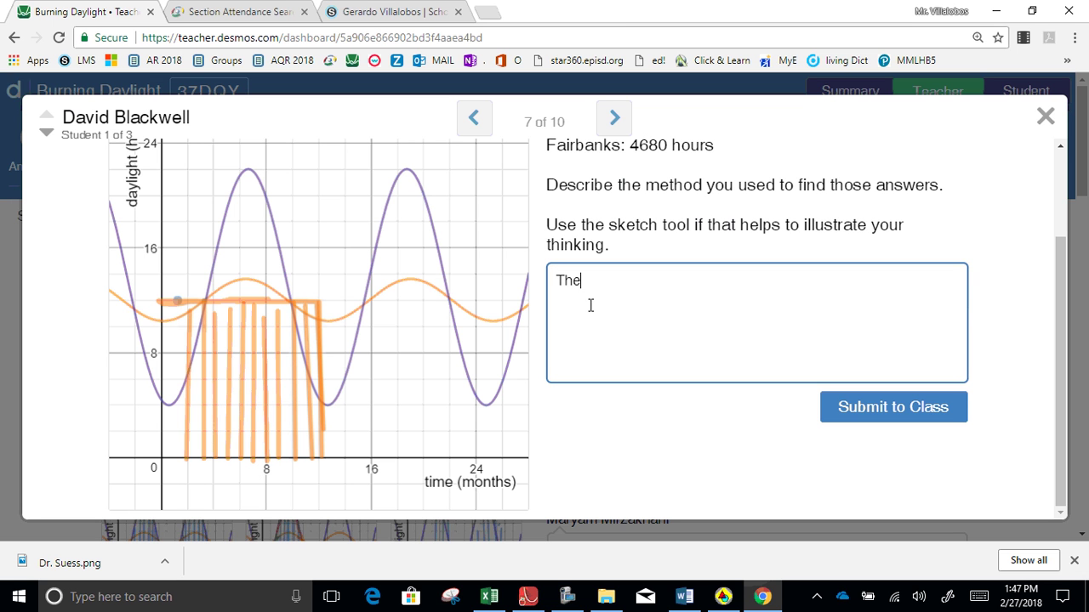
pyautogui.click(567, 596)
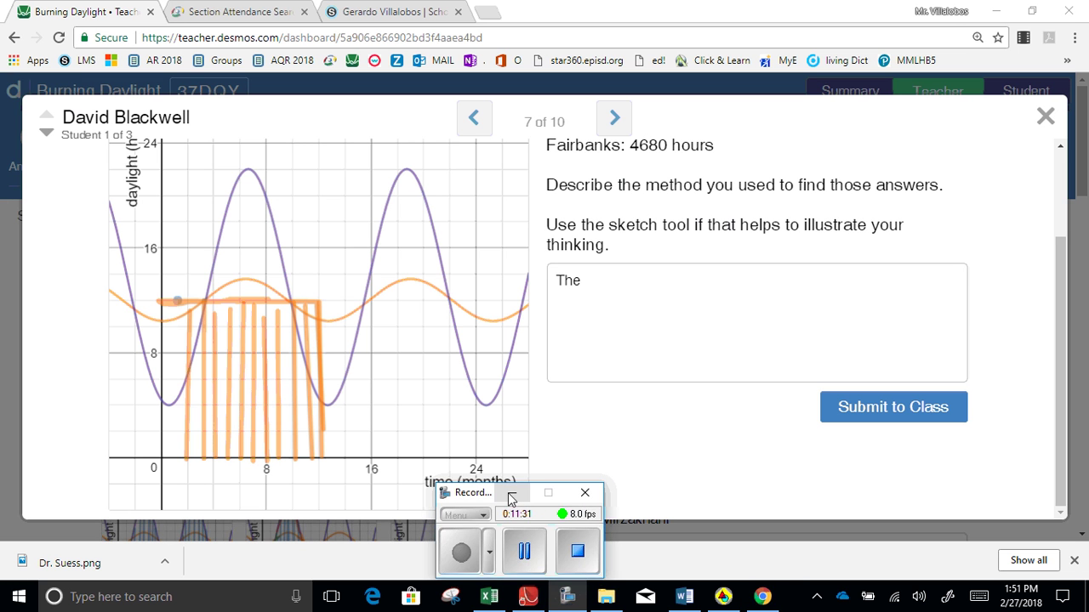
pyautogui.click(511, 493)
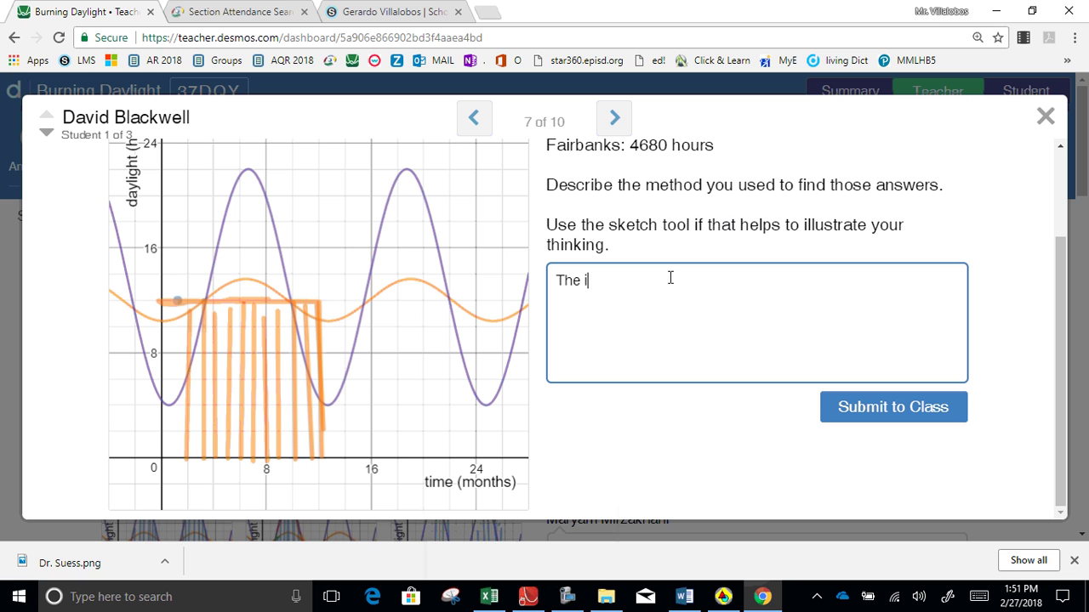
pyautogui.write('de')
pyautogui.write('a is to ')
pyautogui.write('rel')
pyautogui.write('at')
pyautogui.press('BackSpace')
pyautogui.press('BackSpace')
pyautogui.press('BackSpace')
pyautogui.press('BackSpace')
pyautogui.press('BackSpace')
pyautogui.press('BackSpace')
pyautogui.press('BackSpace')
pyautogui.press('BackSpace')
pyautogui.write('realize you')
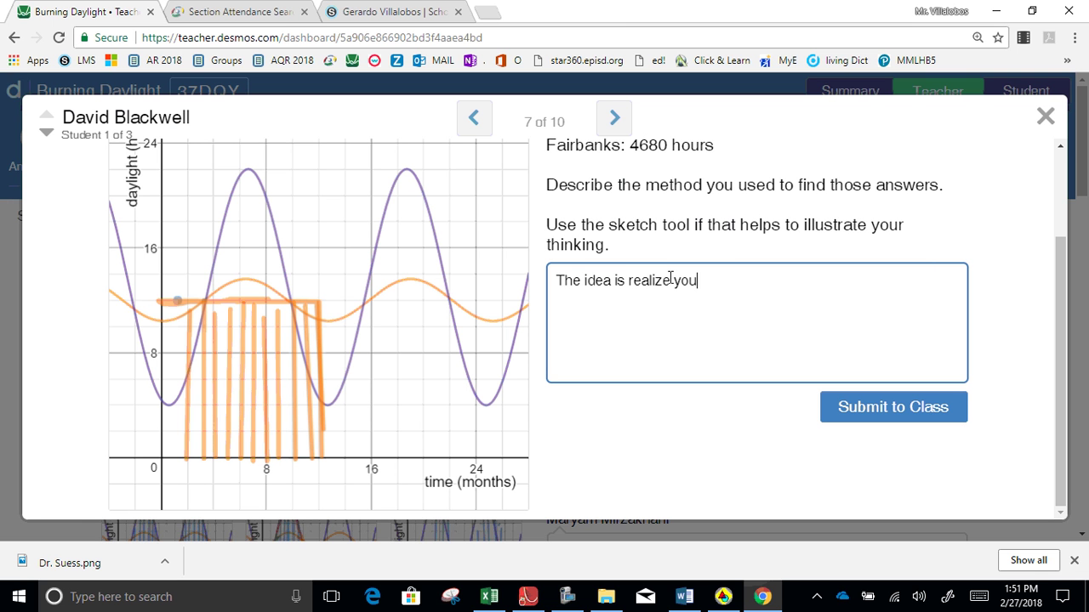
# Step: Continue the opening sentence of the method description with "need to find the total daylight hours from time 0 to time 12"
pyautogui.write(' need to find the toa')
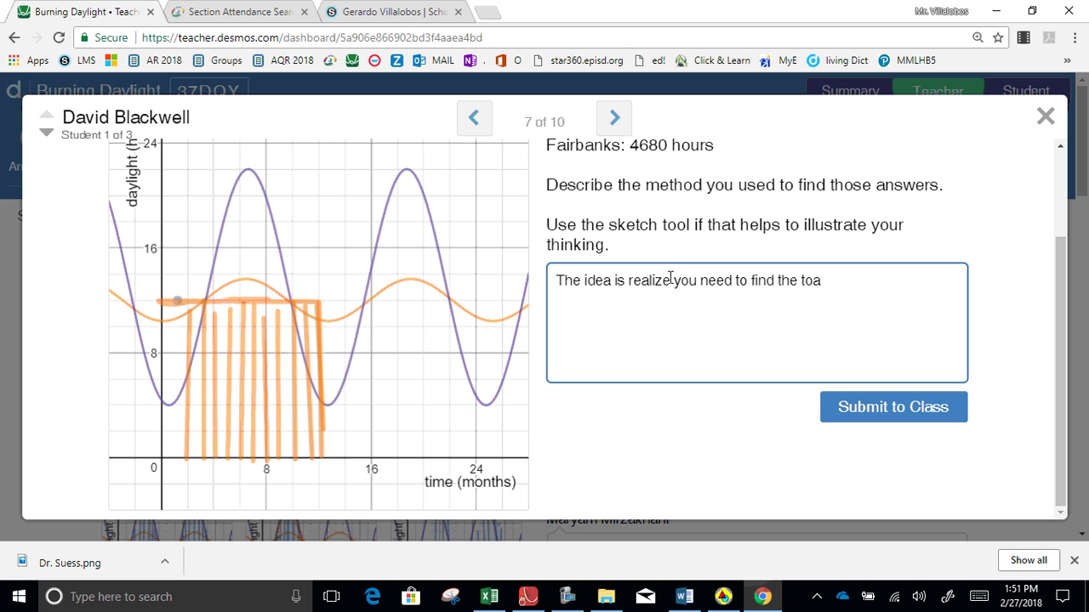
pyautogui.press('BackSpace')
pyautogui.write('tal daylight h')
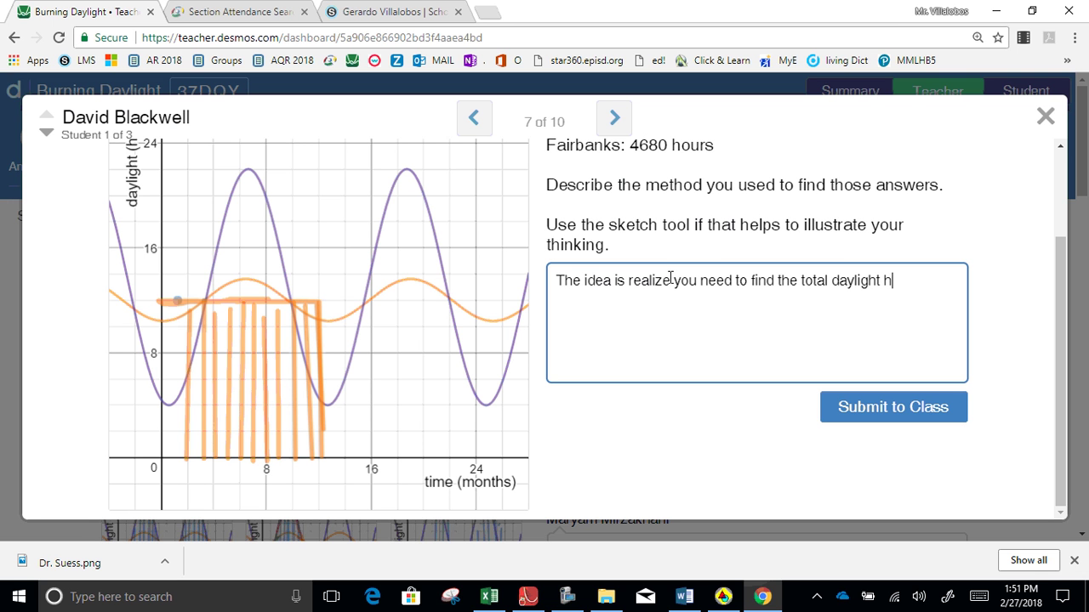
pyautogui.write('ours from time ')
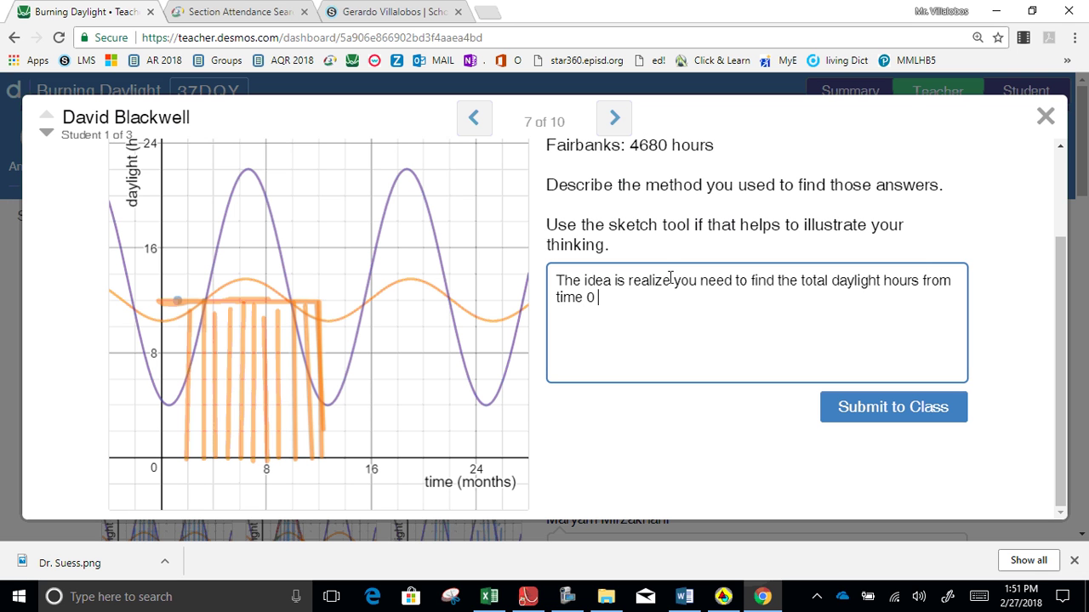
pyautogui.write('0 to time 12 (de')
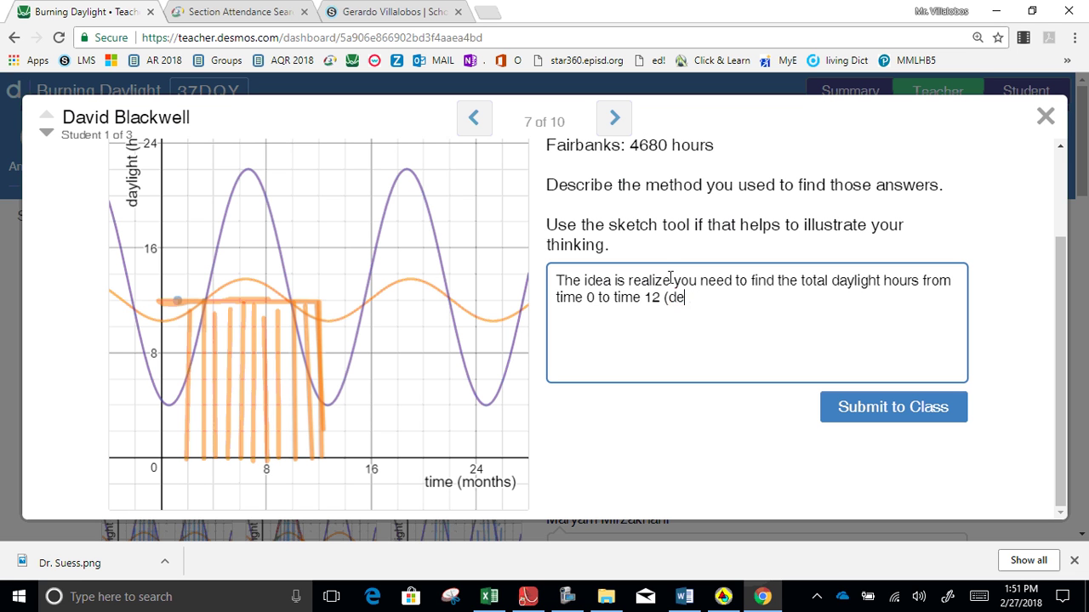
pyautogui.press('BackSpace')
pyautogui.press('BackSpace')
pyautogui.press('BackSpace')
# Step: Add the sentence "Each bar is the daylight hours per day during that month." to the method description
pyautogui.write('Each bar is the dayl')
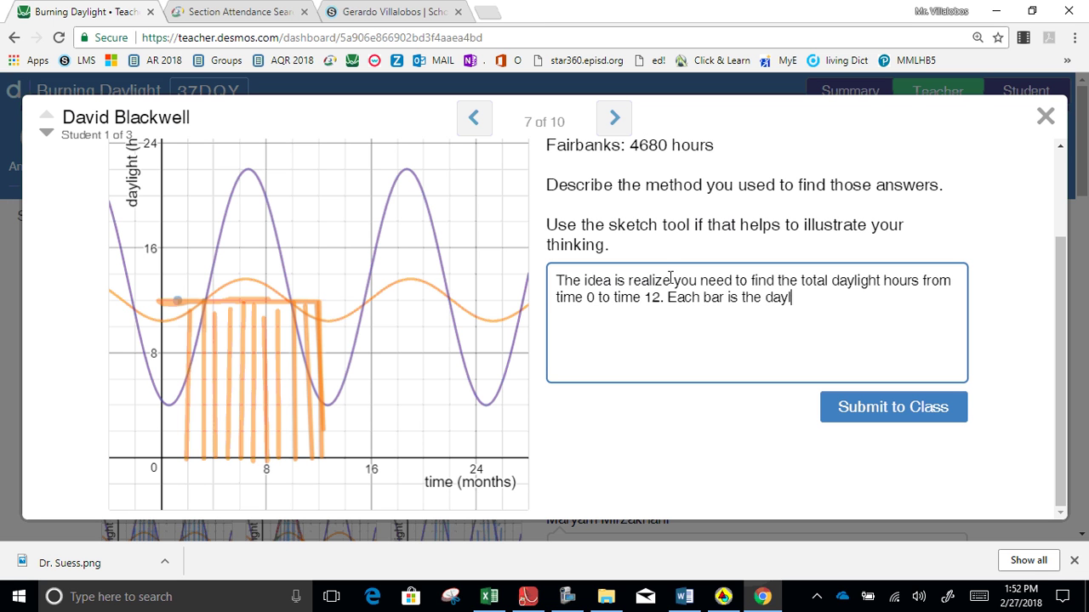
pyautogui.write('igh')
pyautogui.write('t hours per')
pyautogui.write(' day')
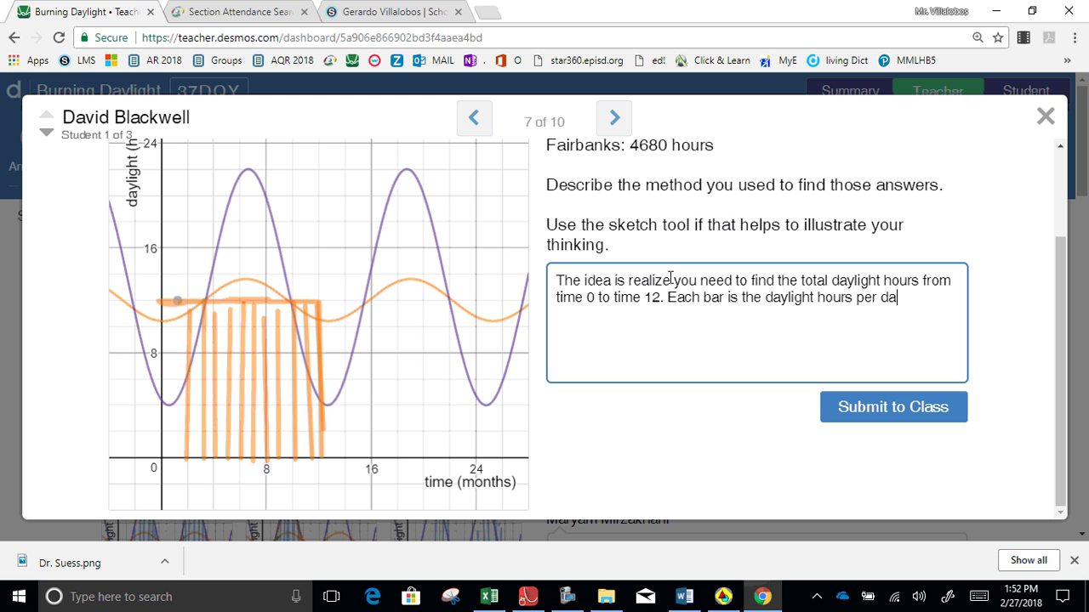
pyautogui.write(' during that month')
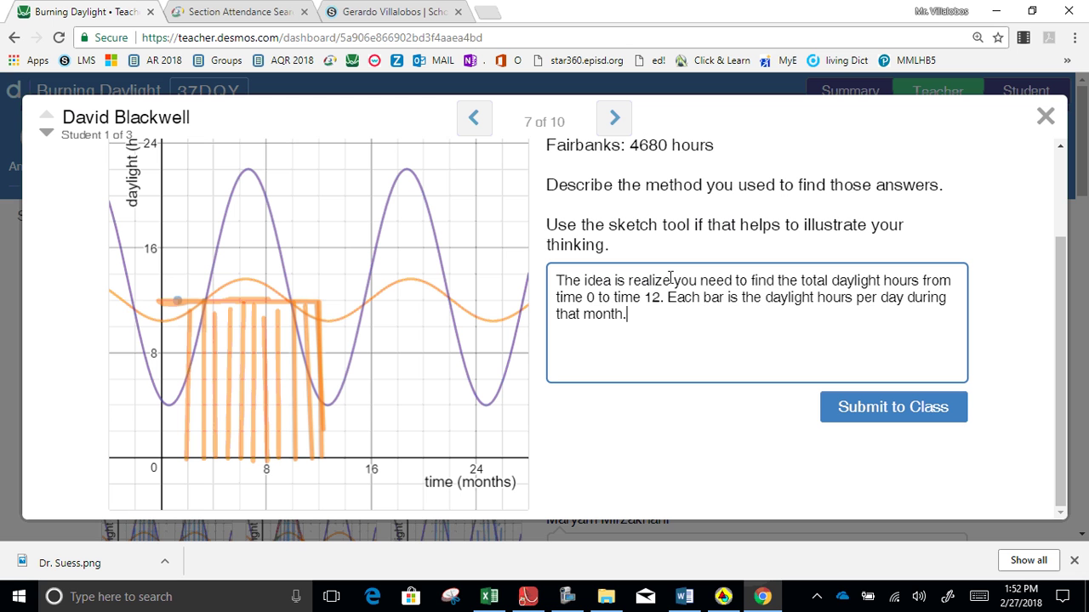
# Step: Add the sentence "The average for Miami is 12 hours +- an amount which cancels out." to the method description
pyautogui.write('. The aeverage for Miami is')
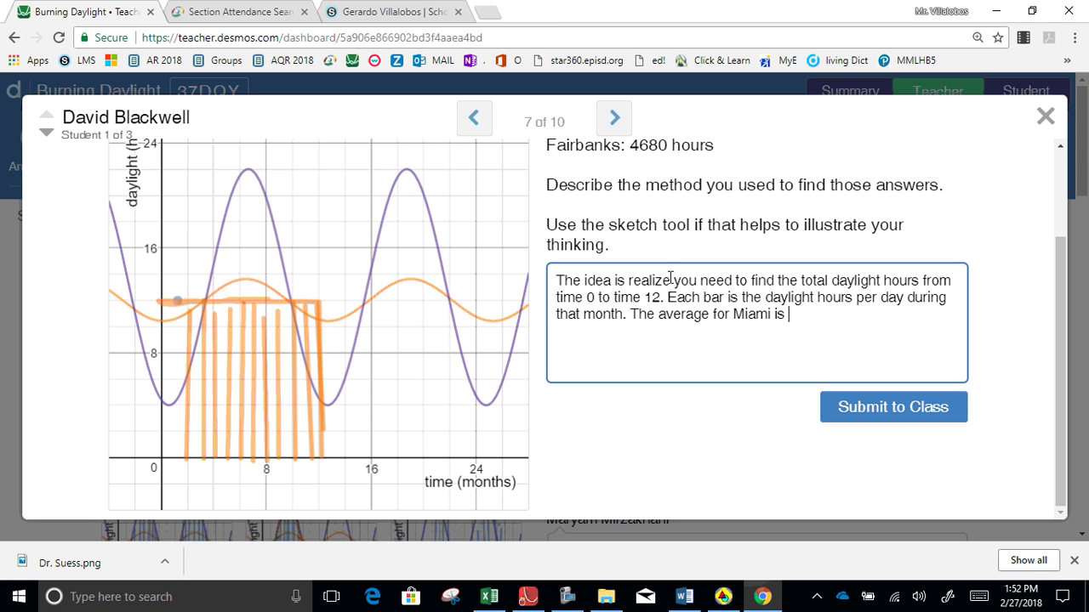
pyautogui.write(' 12 hours +')
pyautogui.write('- and')
pyautogui.write('amount')
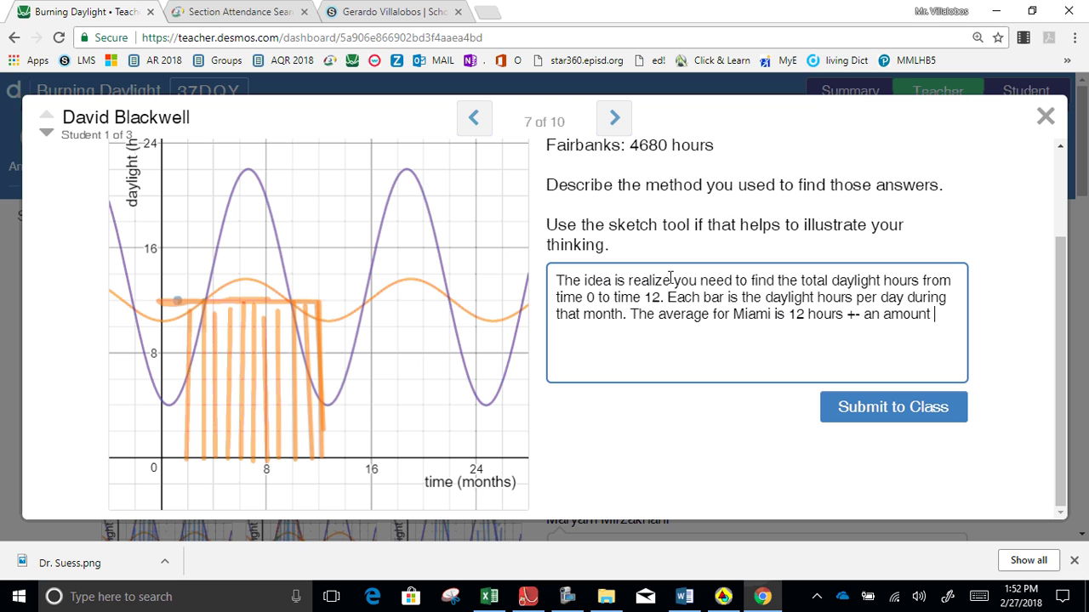
pyautogui.write(' wich')
pyautogui.press('BackSpace')
pyautogui.press('BackSpace')
pyautogui.write('which cancels out')
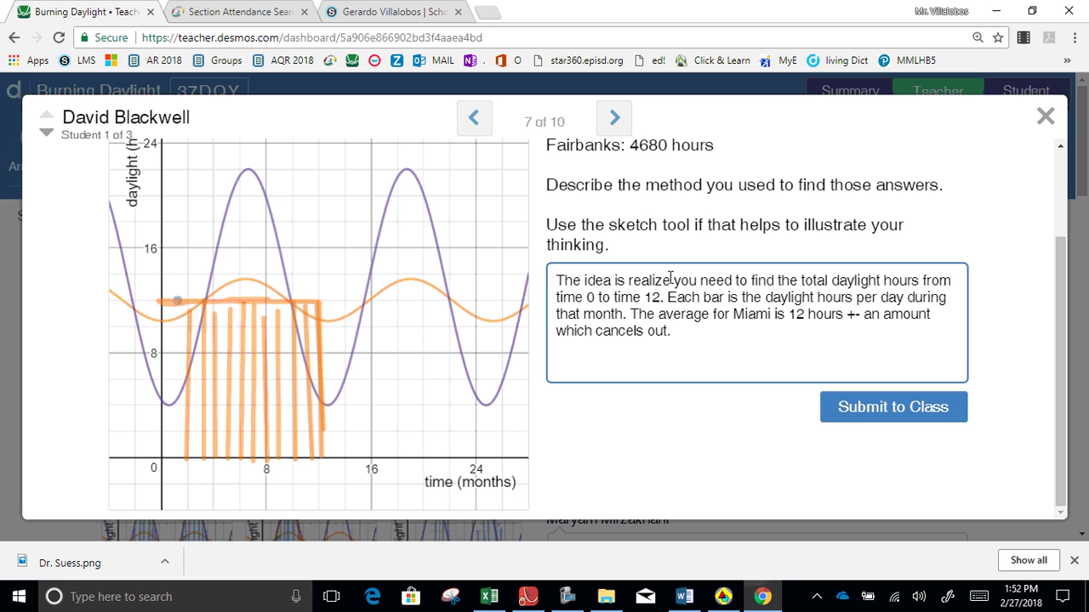
pyautogui.write('.  So')
pyautogui.click(567, 596)
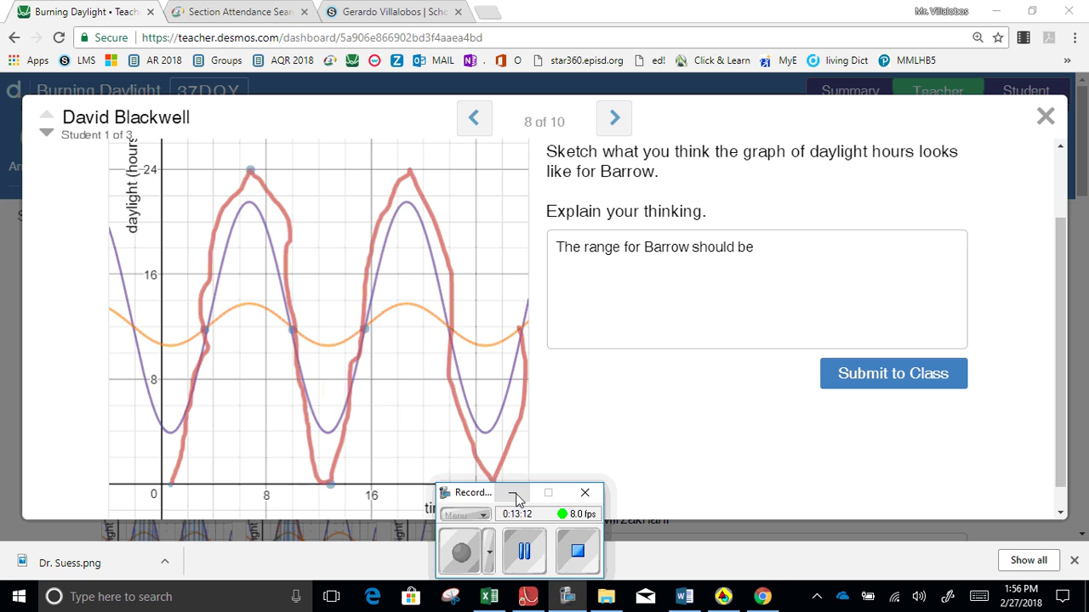
# Step: On screen 8, continue the Barrow range explanation with "[0,24] meaning days without light, and some days without night."
pyautogui.click(512, 493)
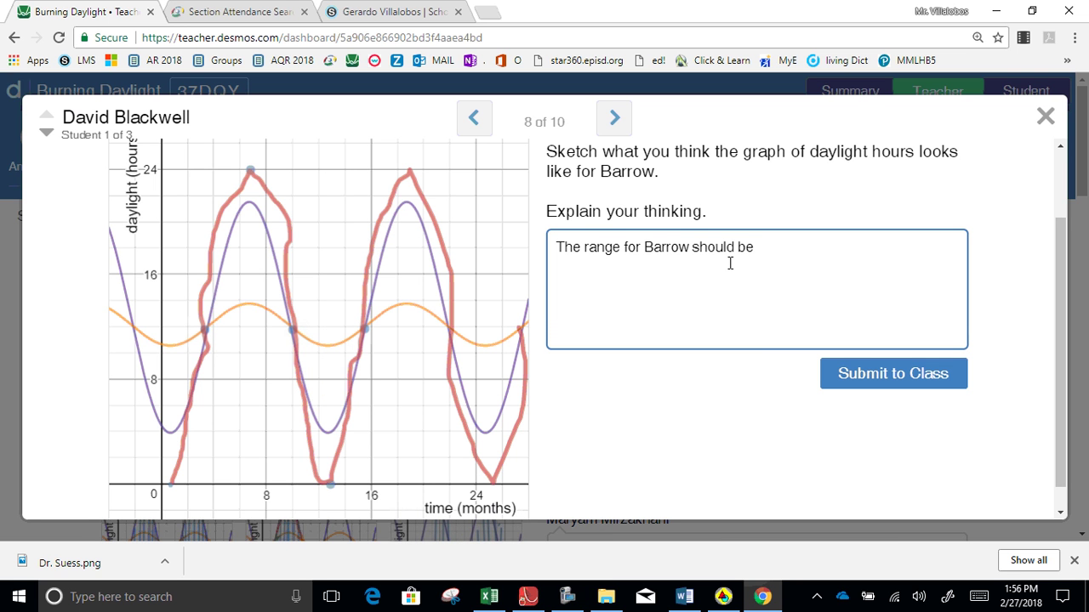
pyautogui.write('[0,24] meani')
pyautogui.write('da')
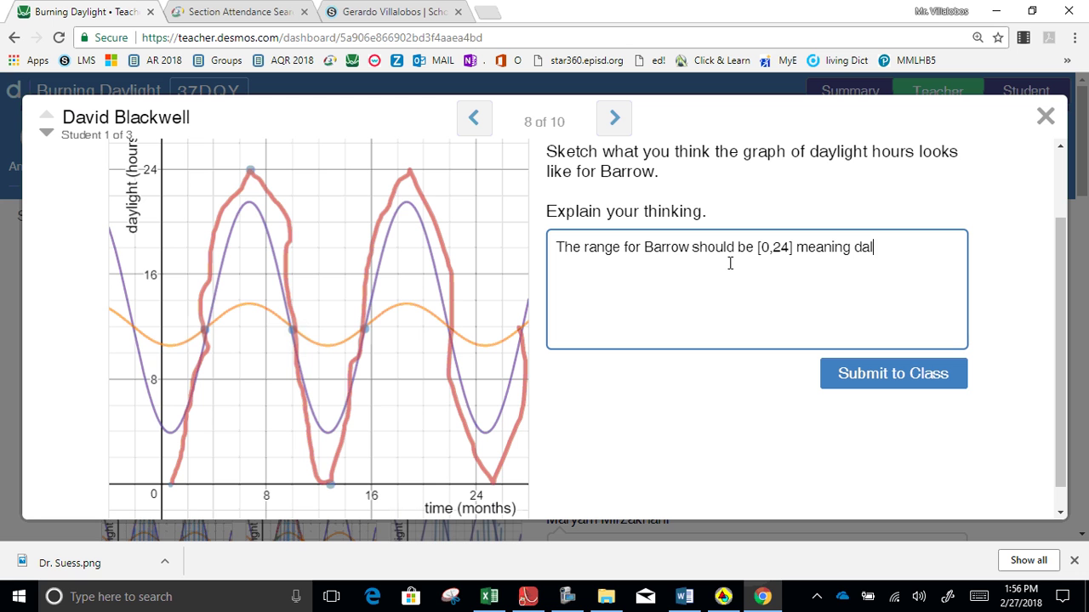
pyautogui.write('y')
pyautogui.write('li')
pyautogui.press('BackSpace')
pyautogui.press('BackSpace')
pyautogui.write('ays without light, ')
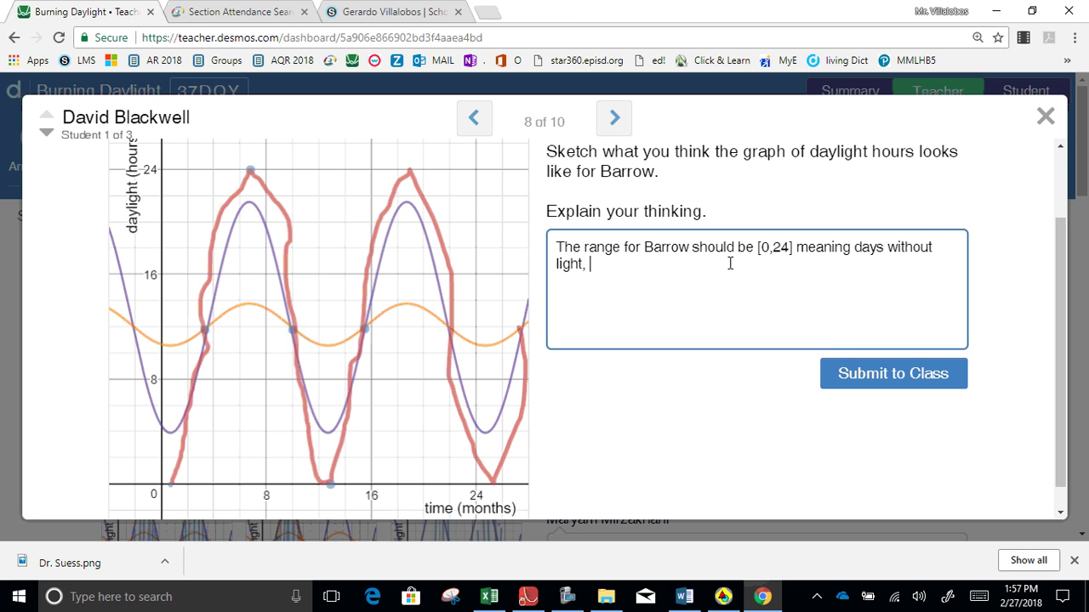
pyautogui.write('and some days')
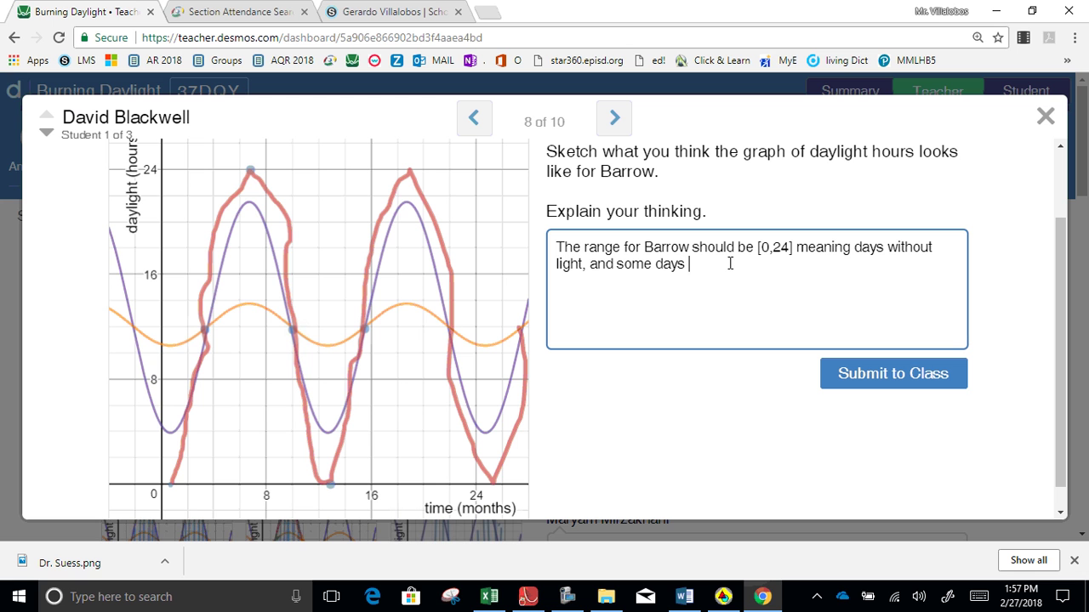
pyautogui.write(' without nigh')
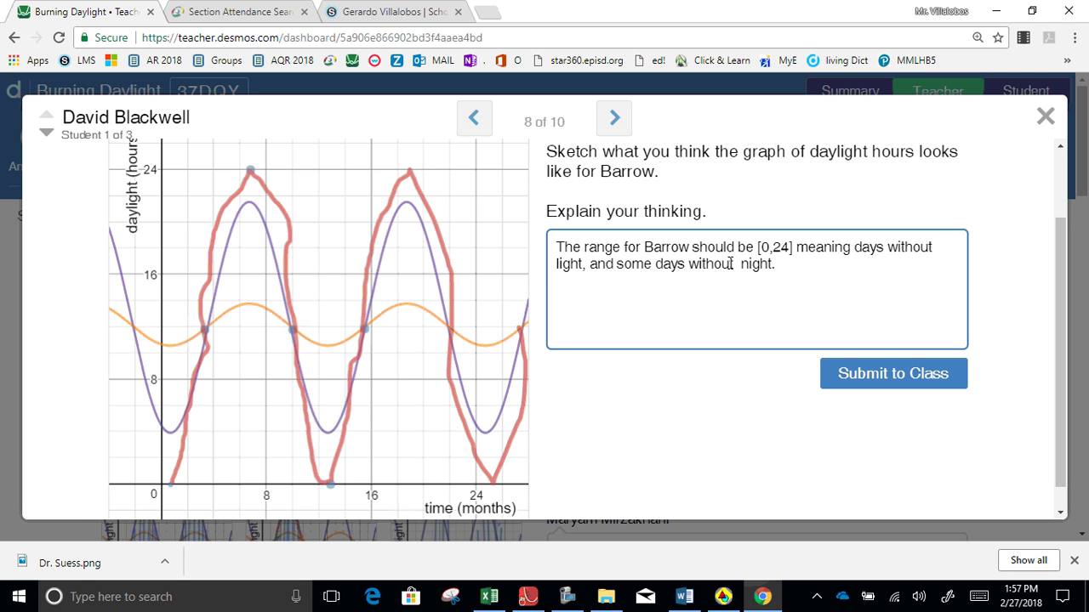
# Step: Add "But following the pattern of increase max decrease min etc. like the othr place on earth." to the Barrow explanation
pyautogui.write('t. But following ')
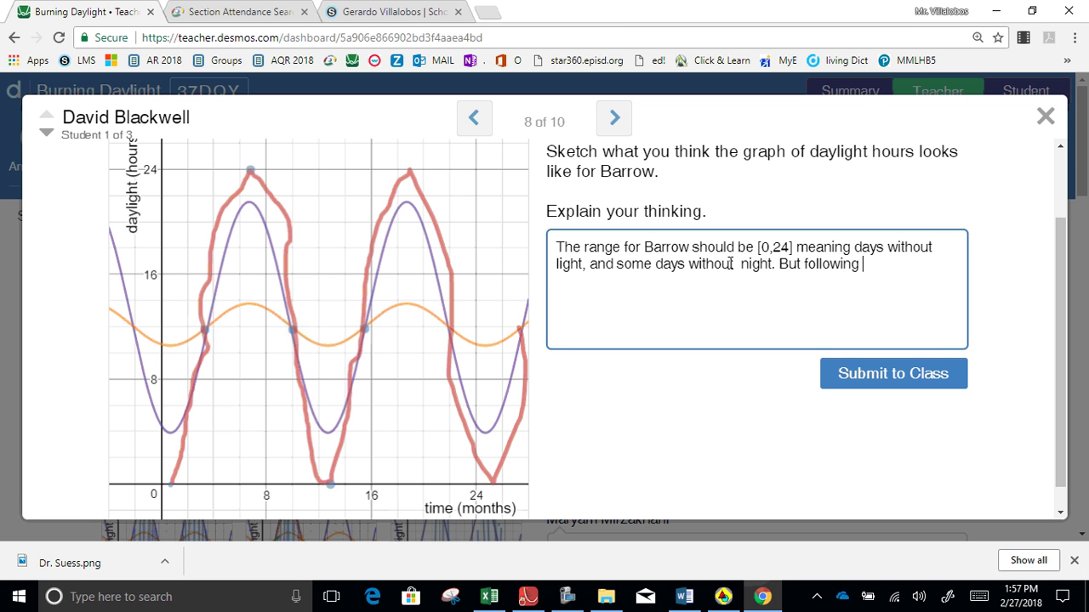
pyautogui.write('the pattern of increases')
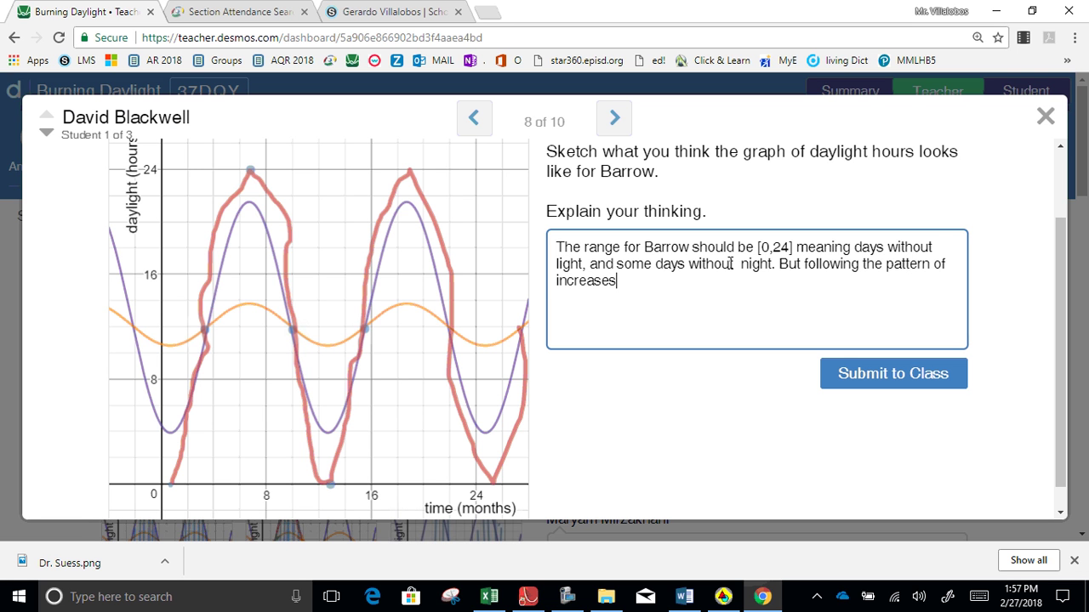
pyautogui.press('BackSpace')
pyautogui.write(' an')
pyautogui.press('BackSpace')
pyautogui.write('max decrease min')
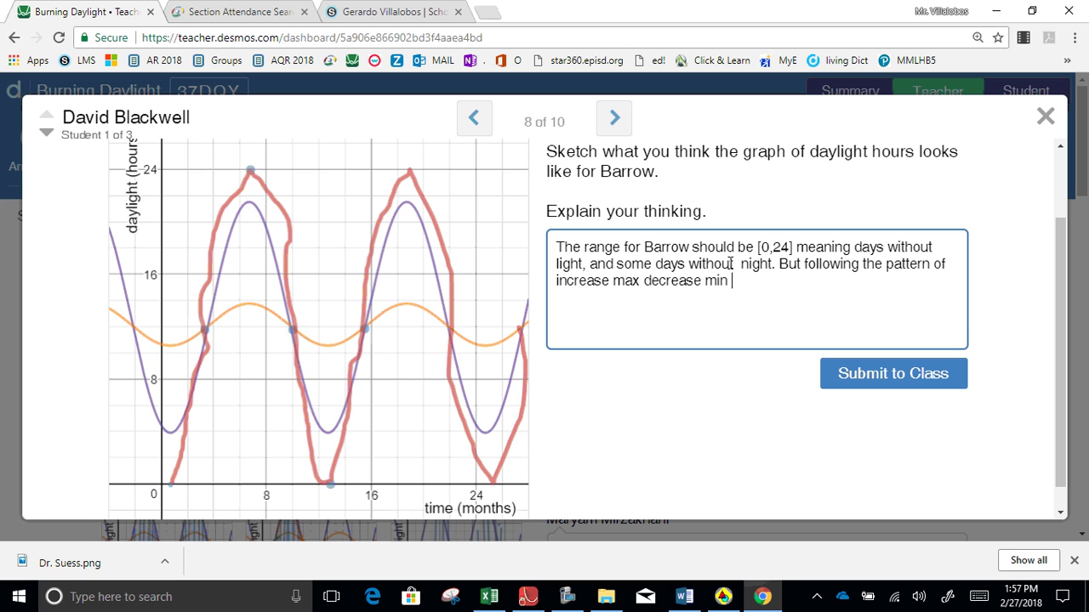
pyautogui.write(' etc. like the other')
pyautogui.press('BackSpace')
pyautogui.press('BackSpace')
pyautogui.press('BackSpace')
pyautogui.press('BackSpace')
pyautogui.write('ike the othr ')
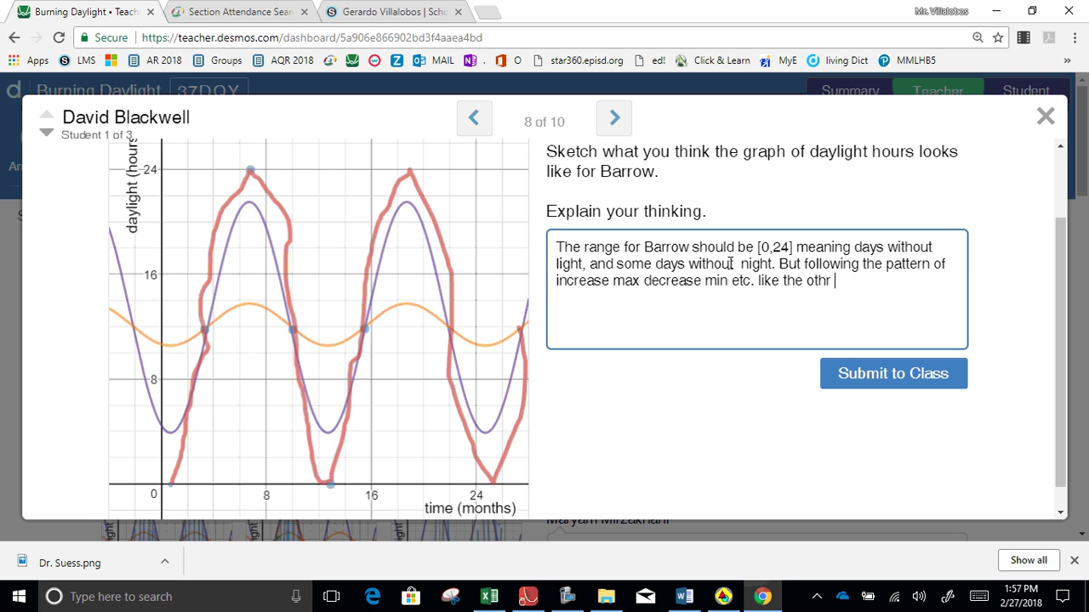
pyautogui.write('place on earth.')
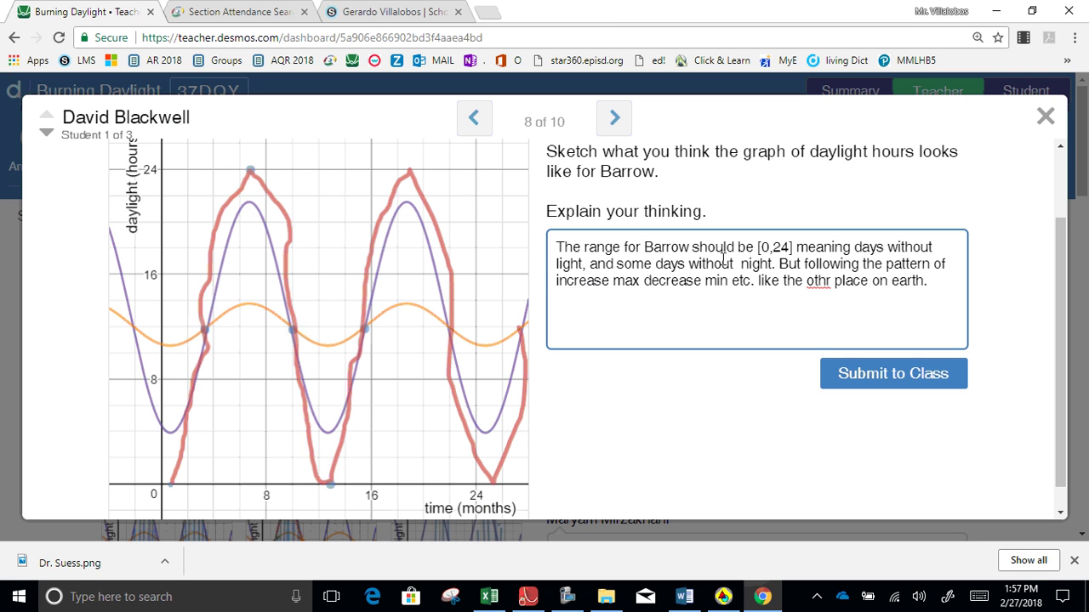
# Step: Correct "othr place" to "other places" in the Barrow explanation and submit the response to the class
pyautogui.click(830, 282)
pyautogui.press('BackSpace')
pyautogui.write('er')
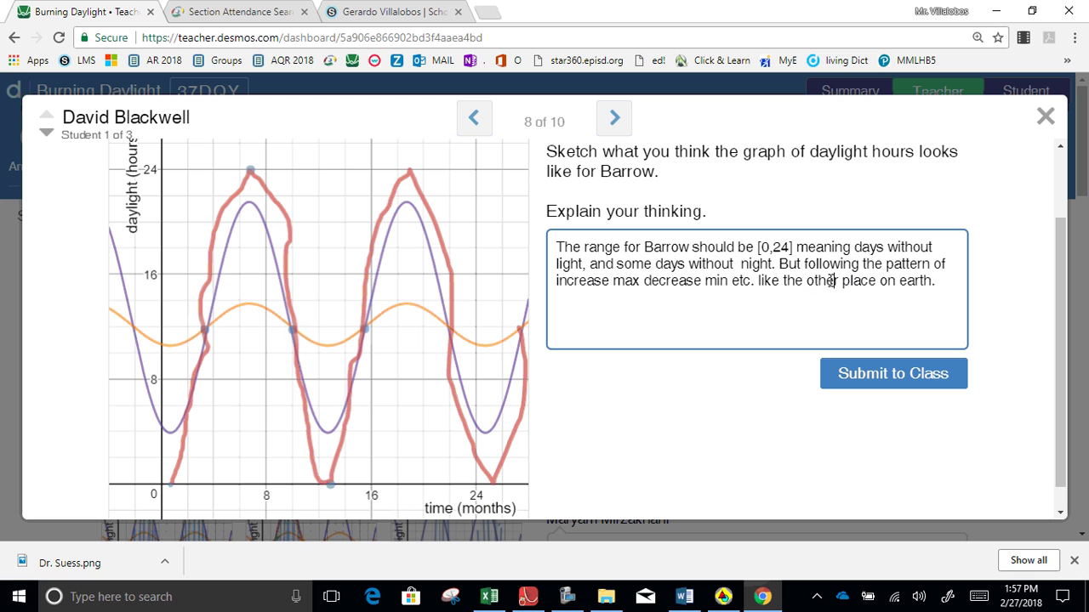
pyautogui.click(877, 281)
pyautogui.write('s')
pyautogui.click(871, 383)
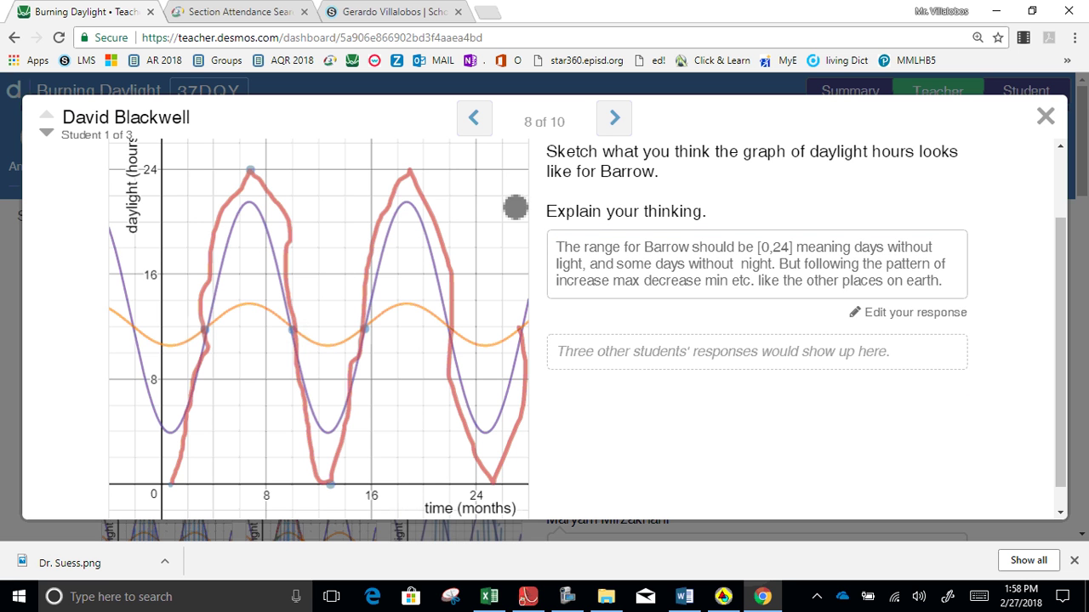
# Step: Advance to screen 9 and reveal the actual daylight data over the Barrow sketch
pyautogui.click(613, 118)
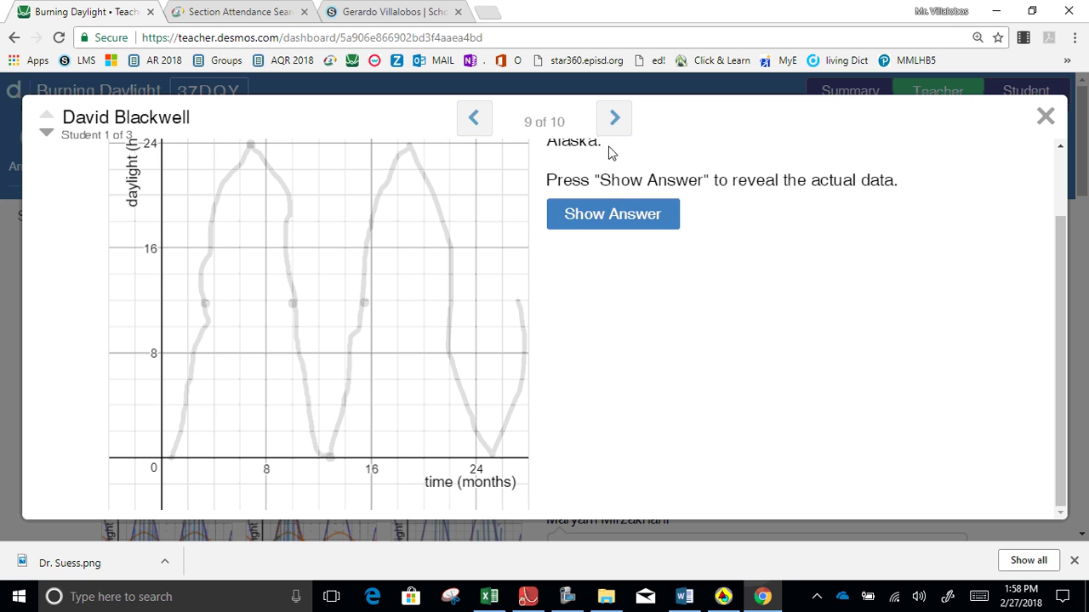
pyautogui.click(615, 212)
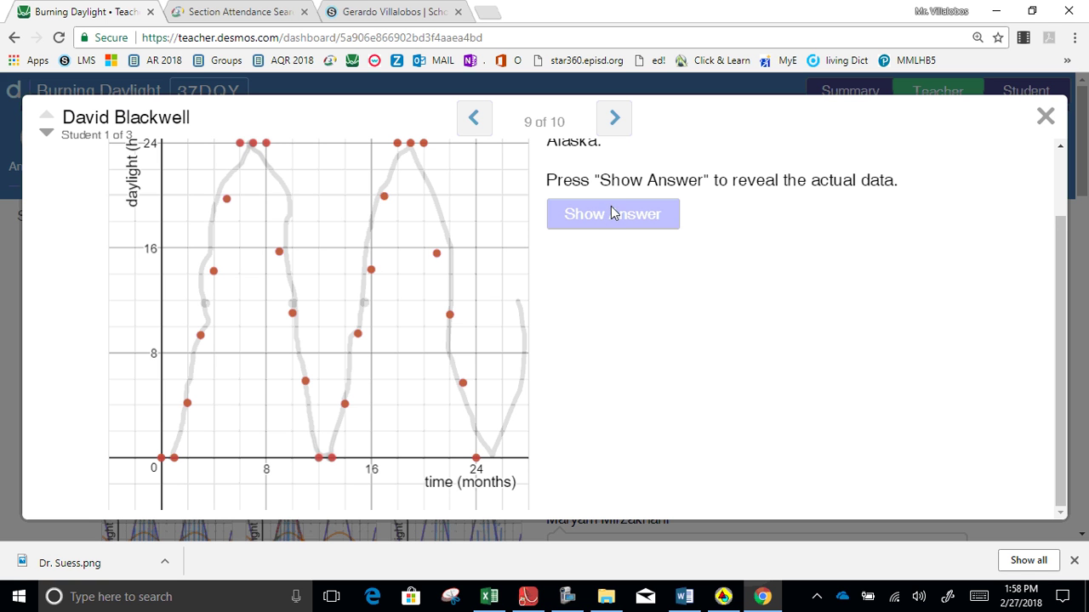
# Step: Return to screen 8 and draw a straight horizontal red line at about 14.5 hours from month 0 to about month 28
pyautogui.click(480, 121)
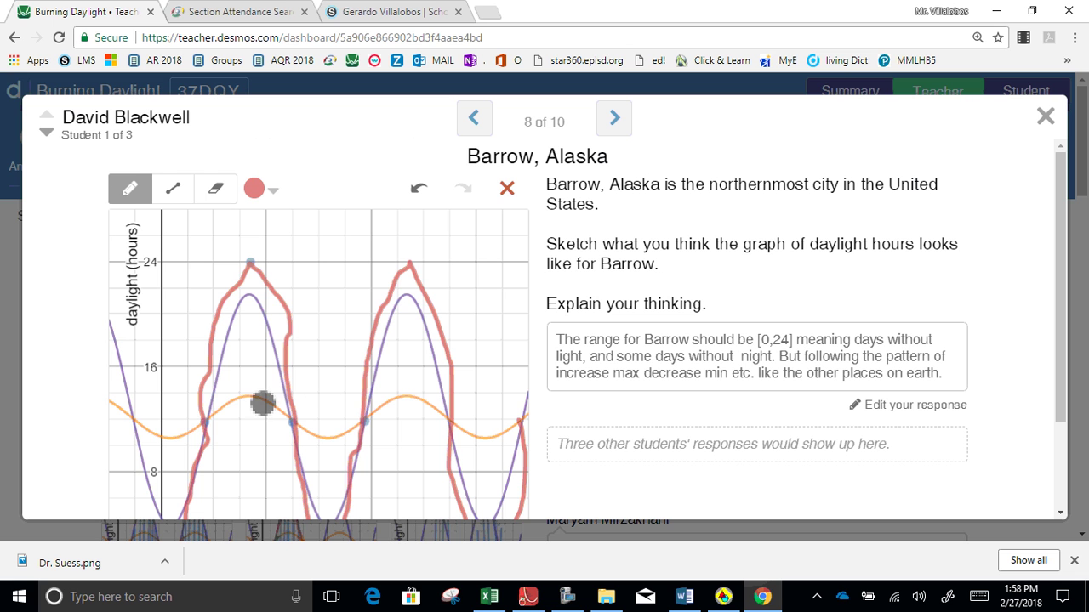
pyautogui.click(174, 191)
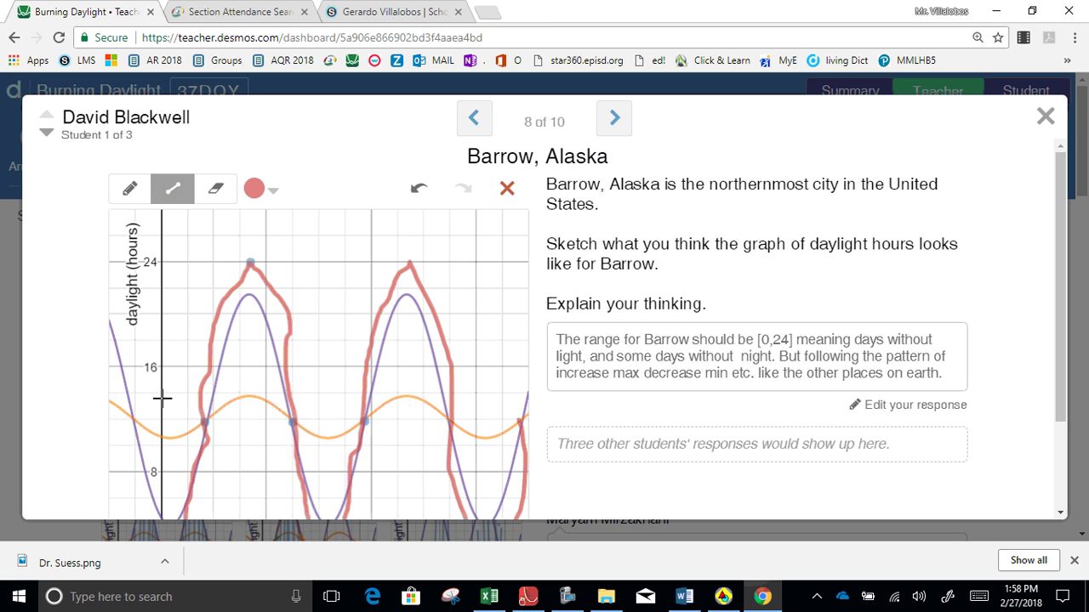
pyautogui.moveTo(161, 387); pyautogui.dragTo(526, 386)
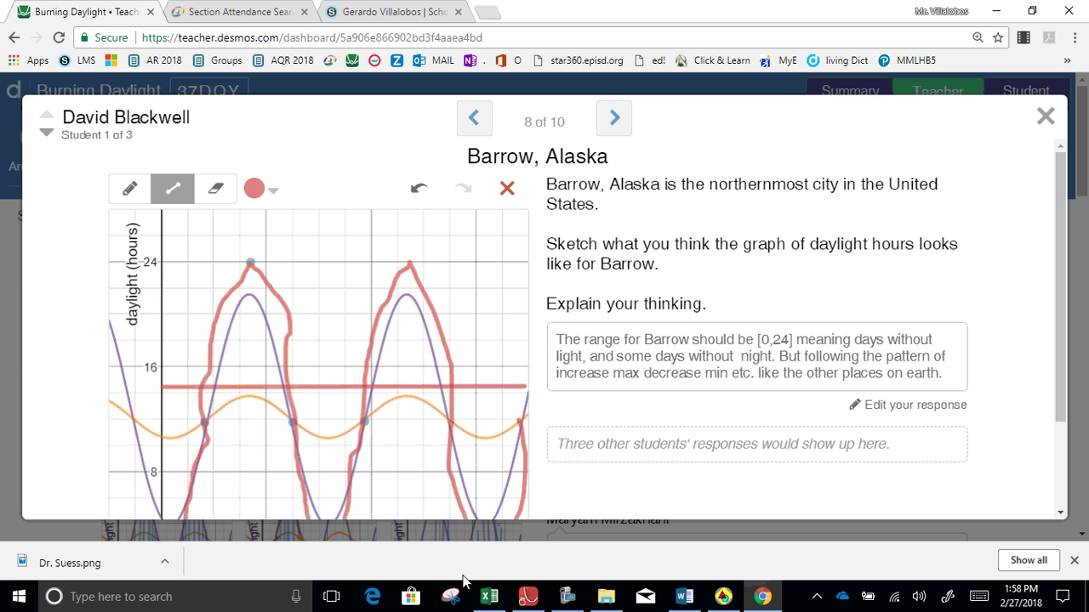
# Step: Go to screen 10 and open the response area for the question about the horizontal pieces of Barrow's graph
pyautogui.click(618, 121)
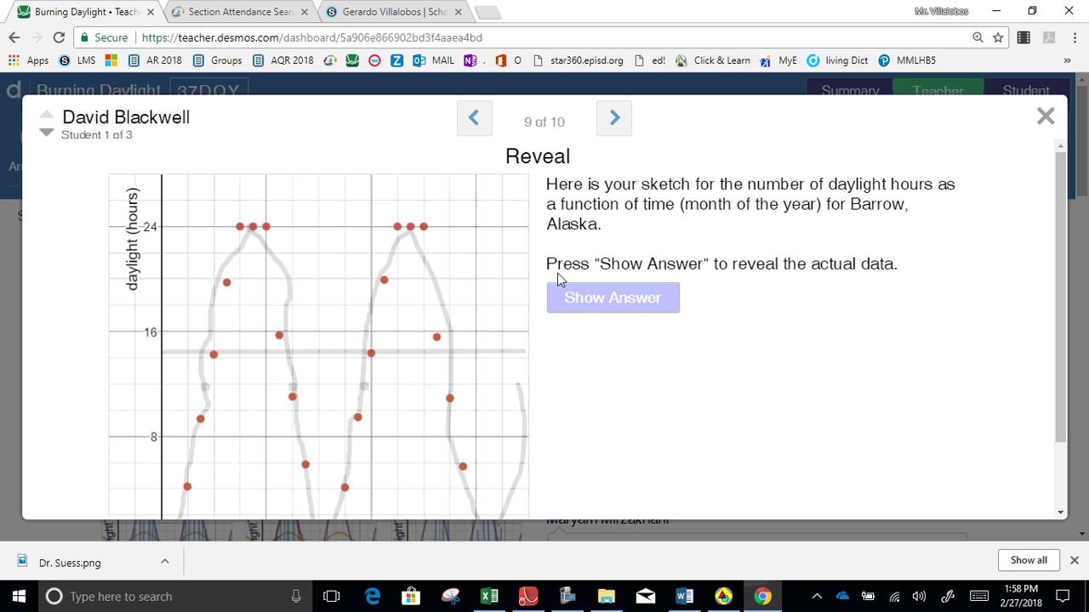
pyautogui.click(614, 117)
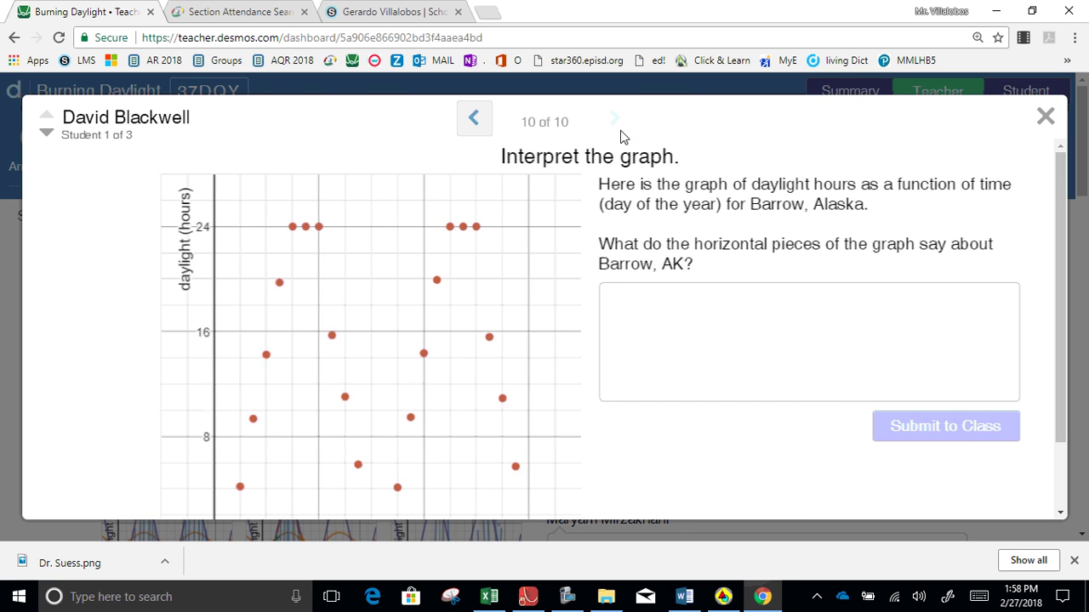
pyautogui.click(626, 334)
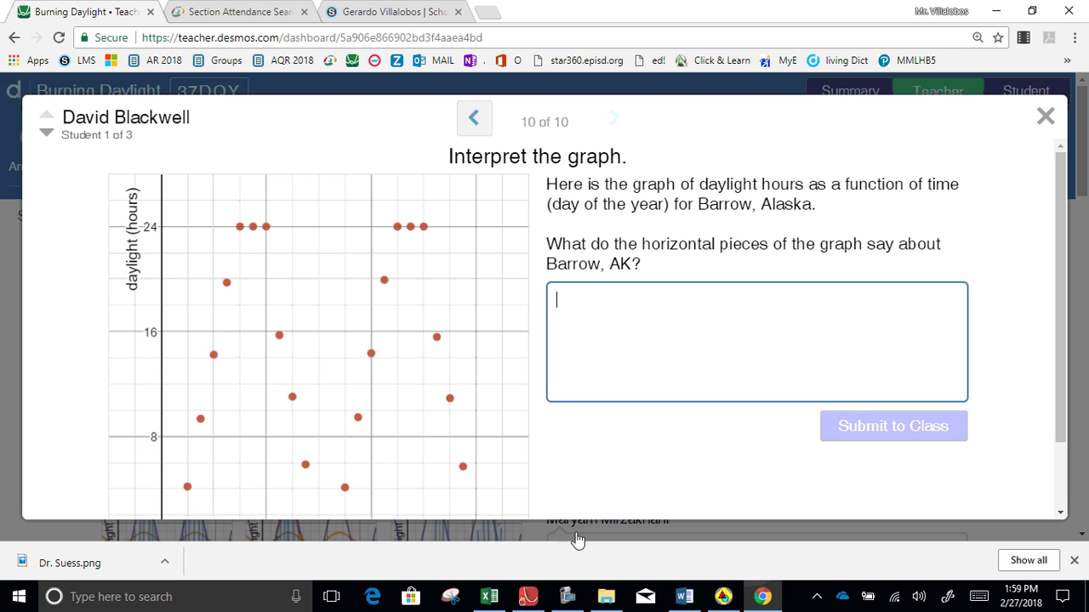
pyautogui.click(568, 595)
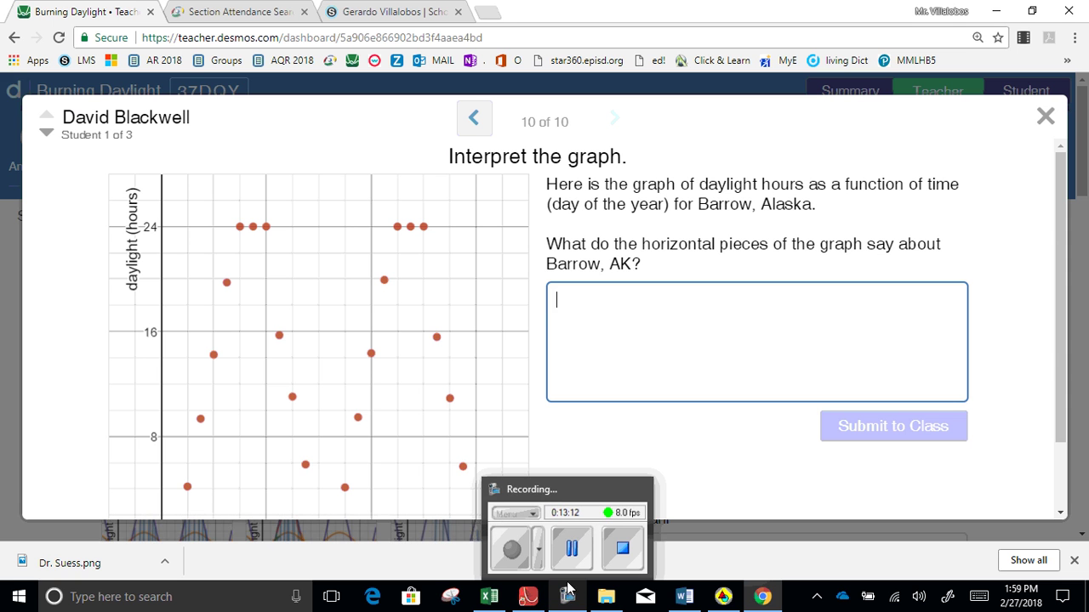